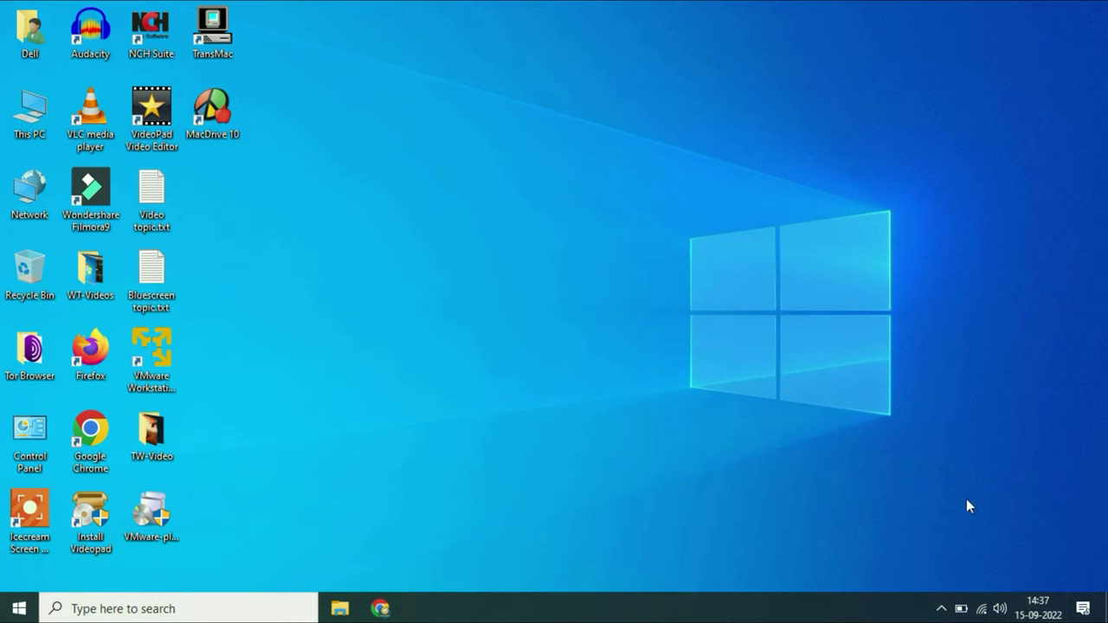
Move the speaker volume icon into the hidden tray icons and back onto the taskbar.
{"action": "left_click_drag", "start_coordinate": [1000, 608], "coordinate": [939, 594]}
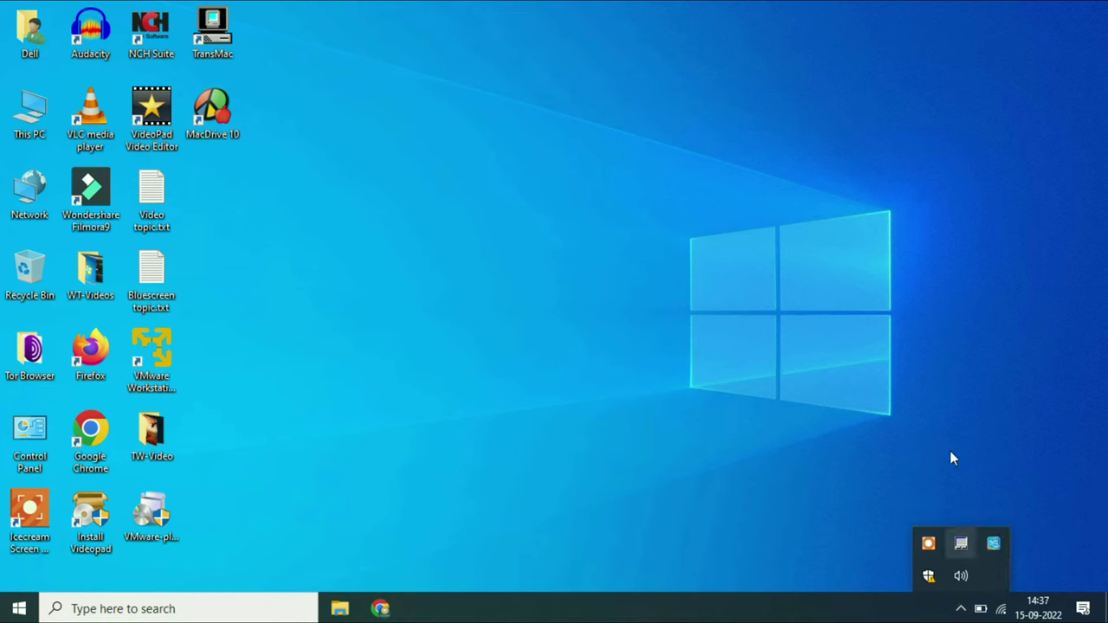
{"action": "left_click", "coordinate": [961, 608]}
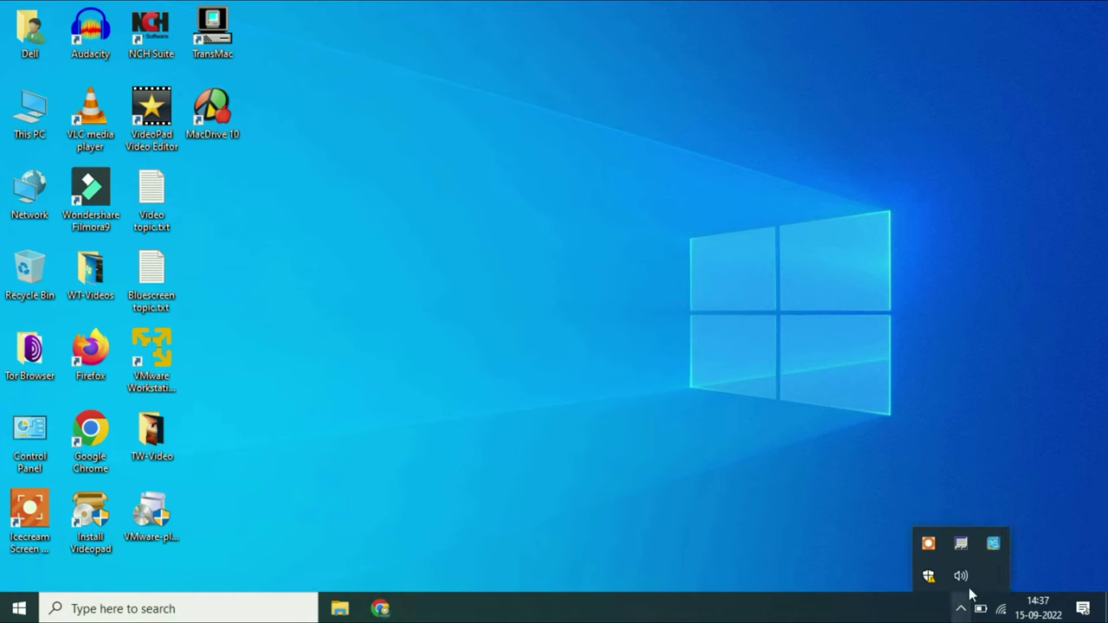
{"action": "mouse_move", "coordinate": [961, 577]}
{"action": "left_mouse_down"}
{"action": "mouse_move", "coordinate": [1023, 602]}
{"action": "mouse_move", "coordinate": [1000, 606]}
{"action": "left_mouse_up"}
{"action": "left_click", "coordinate": [994, 440]}
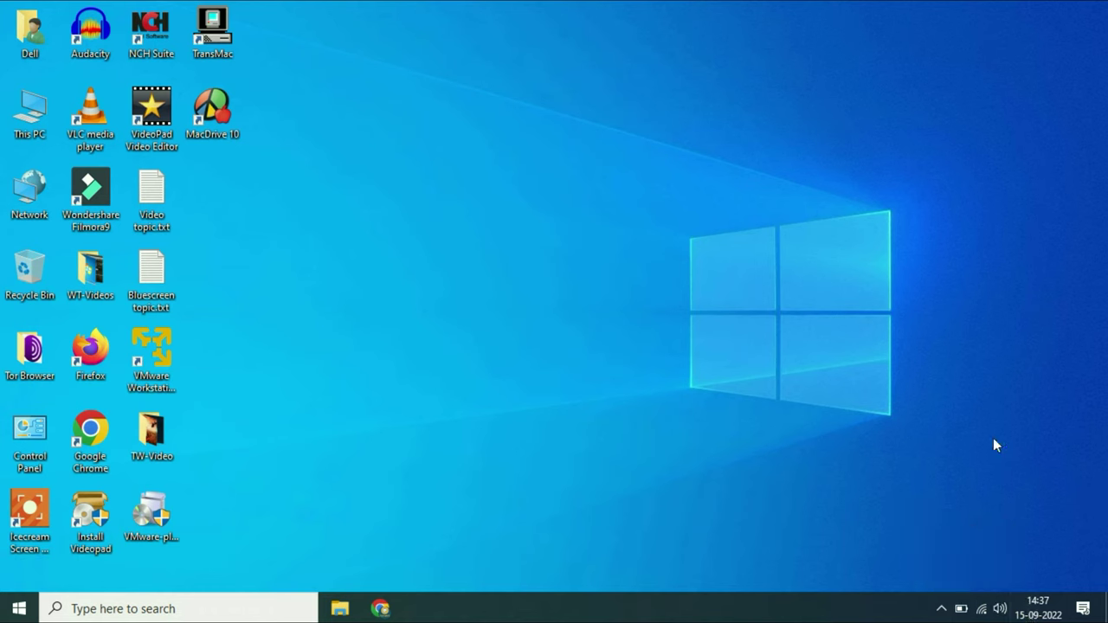
Raise the speaker volume to 100 and recheck the level in the volume control.
{"action": "left_click", "coordinate": [1006, 607]}
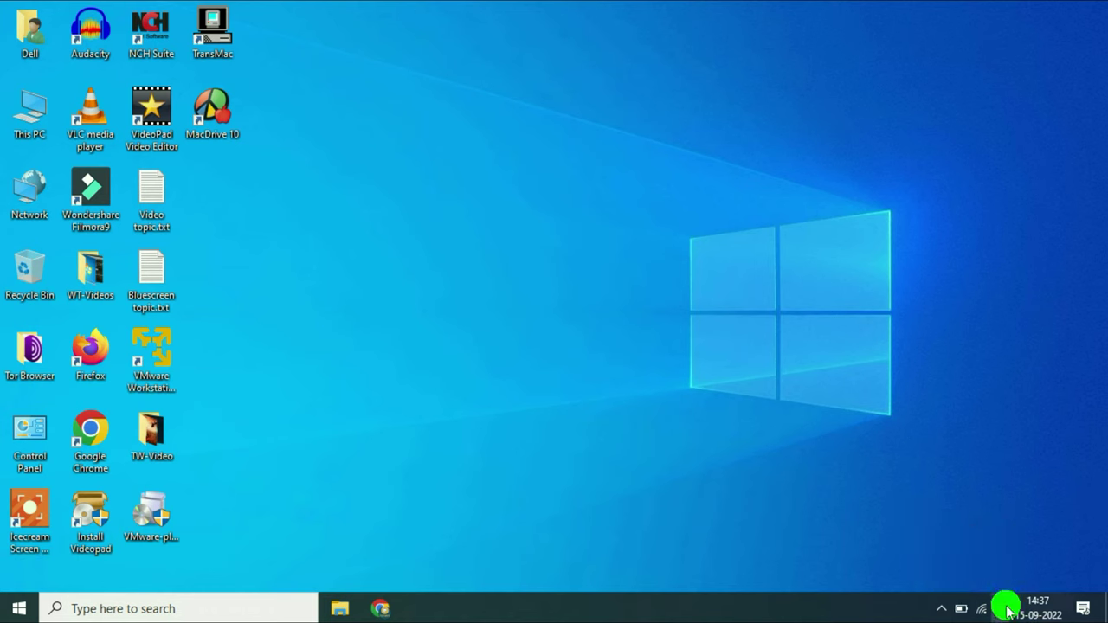
{"action": "left_click_drag", "start_coordinate": [1040, 570], "coordinate": [1049, 578]}
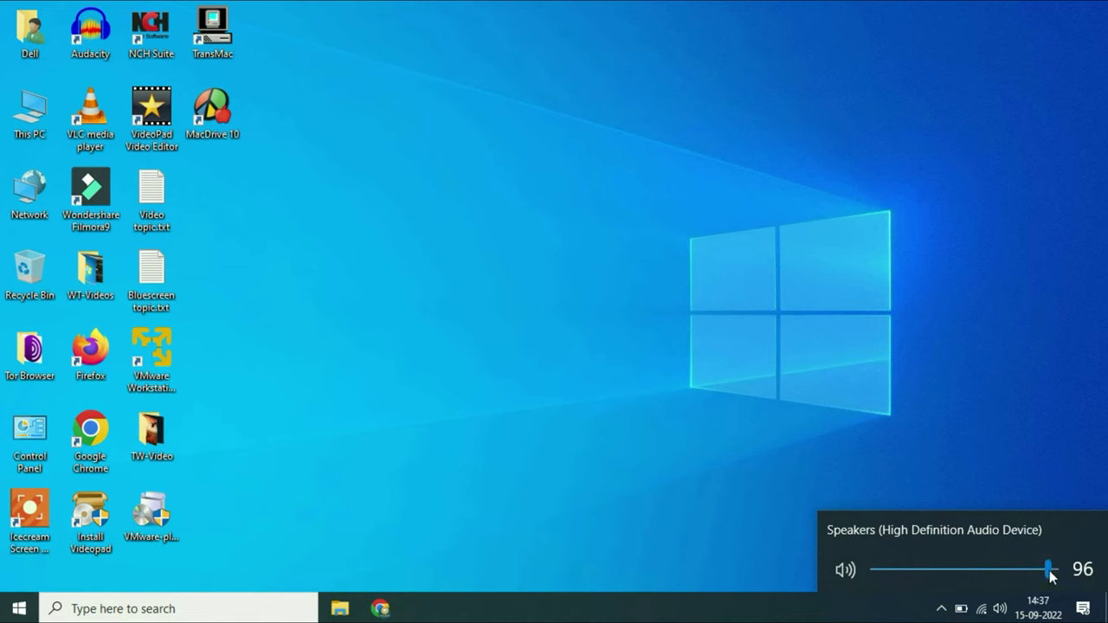
{"action": "left_click_drag", "start_coordinate": [1050, 578], "coordinate": [1057, 580]}
{"action": "left_click_drag", "start_coordinate": [1054, 576], "coordinate": [1066, 584]}
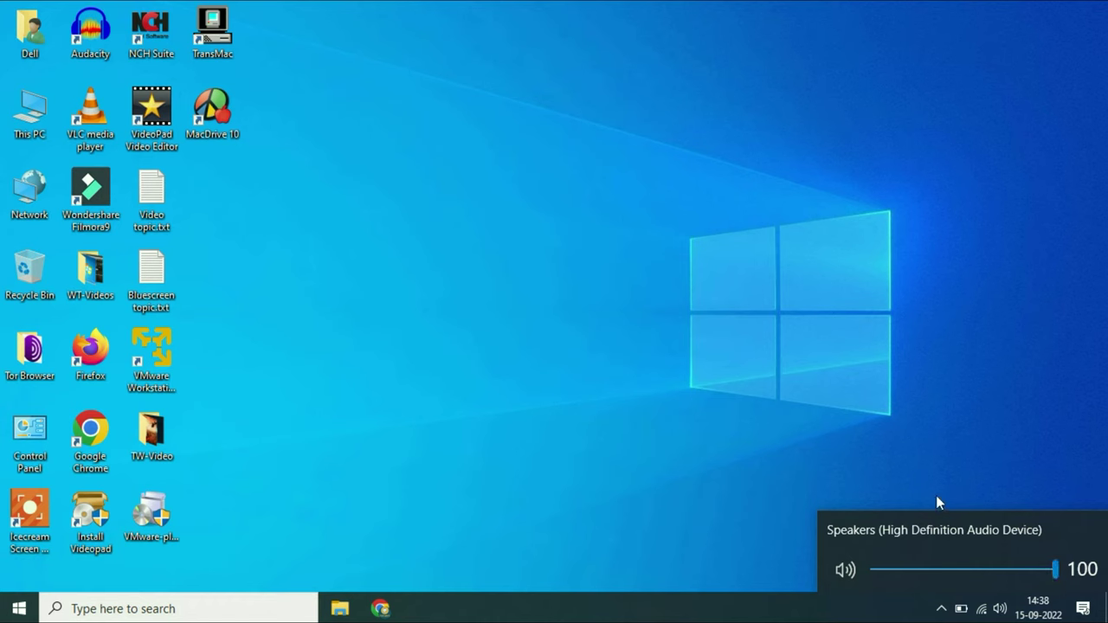
{"action": "left_click", "coordinate": [919, 393]}
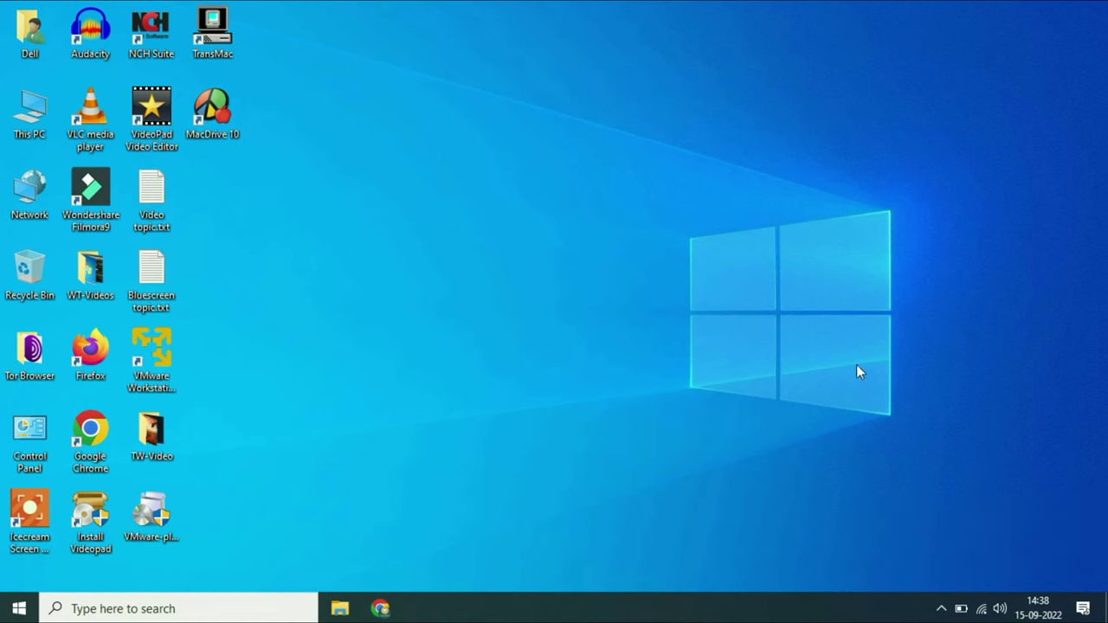
{"action": "left_click", "coordinate": [1000, 609]}
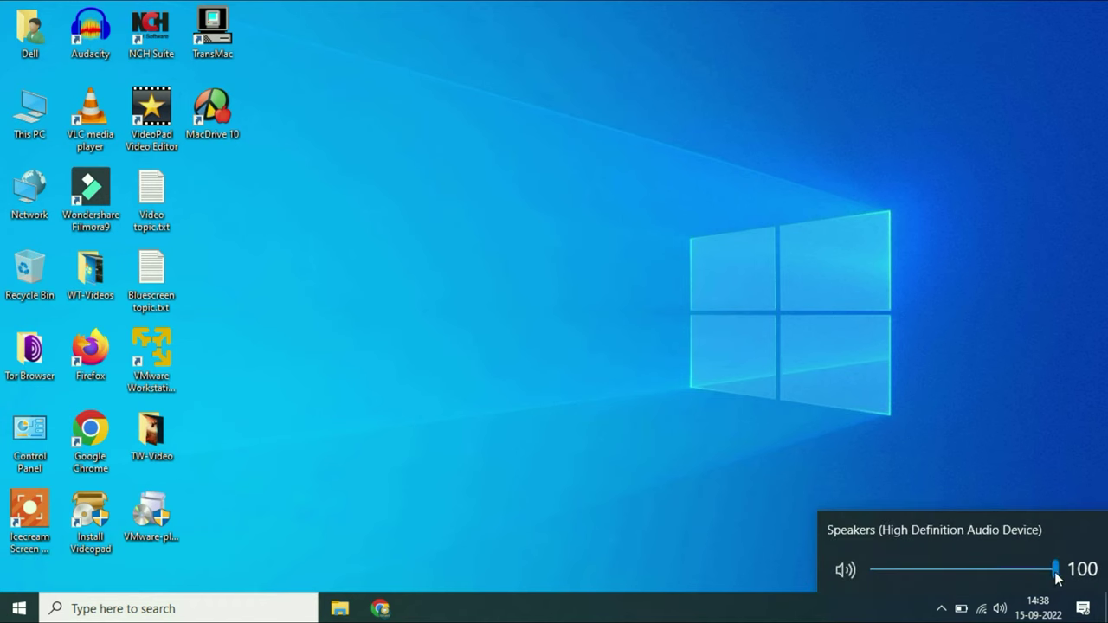
{"action": "left_click", "coordinate": [984, 402]}
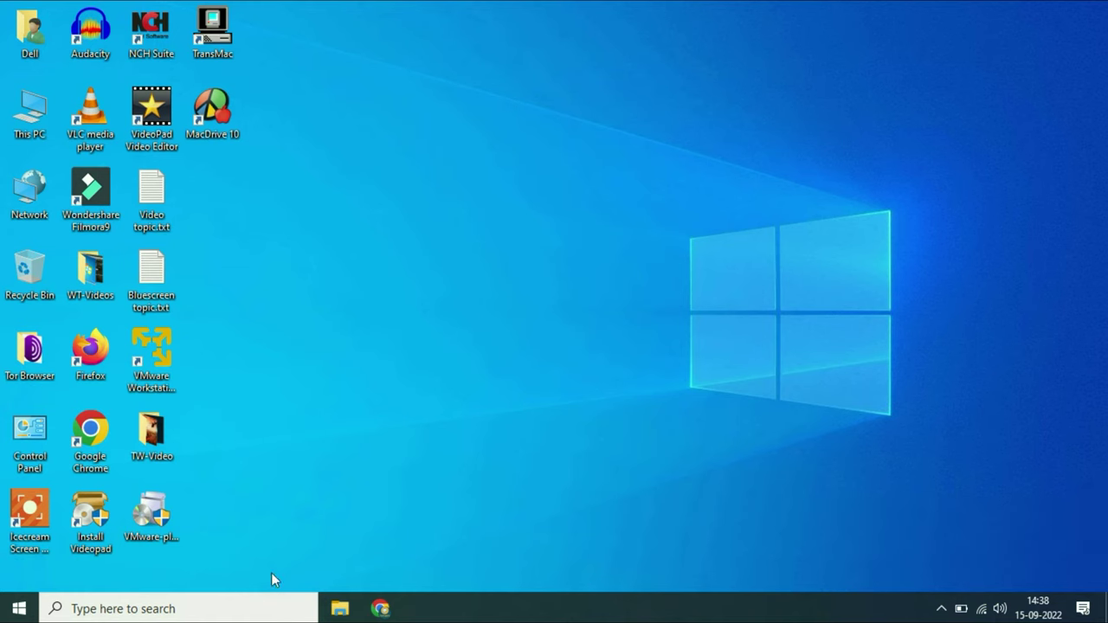
Search for Troubleshoot settings and open the list of additional troubleshooters.
{"action": "left_click", "coordinate": [237, 603]}
{"action": "type", "text": "t"}
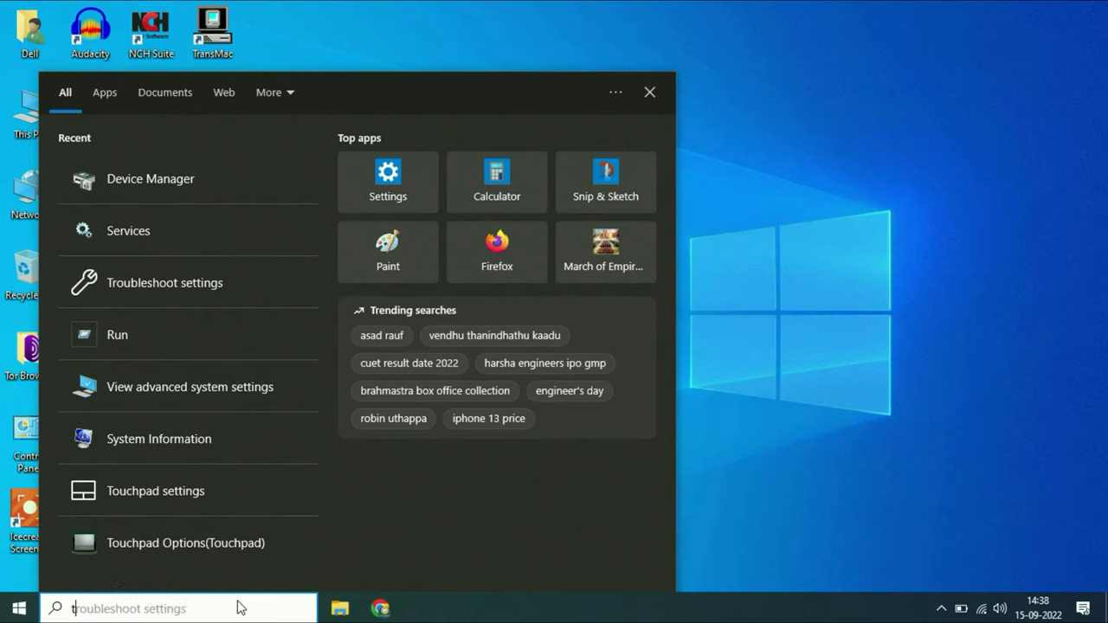
{"action": "type", "text": "r"}
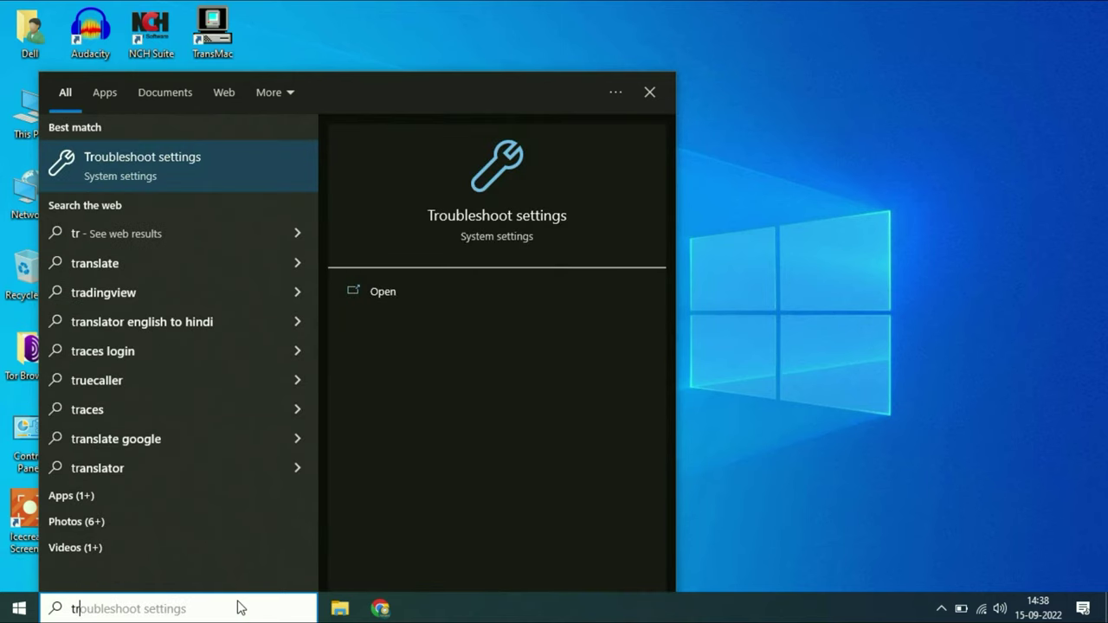
{"action": "left_click", "coordinate": [189, 163]}
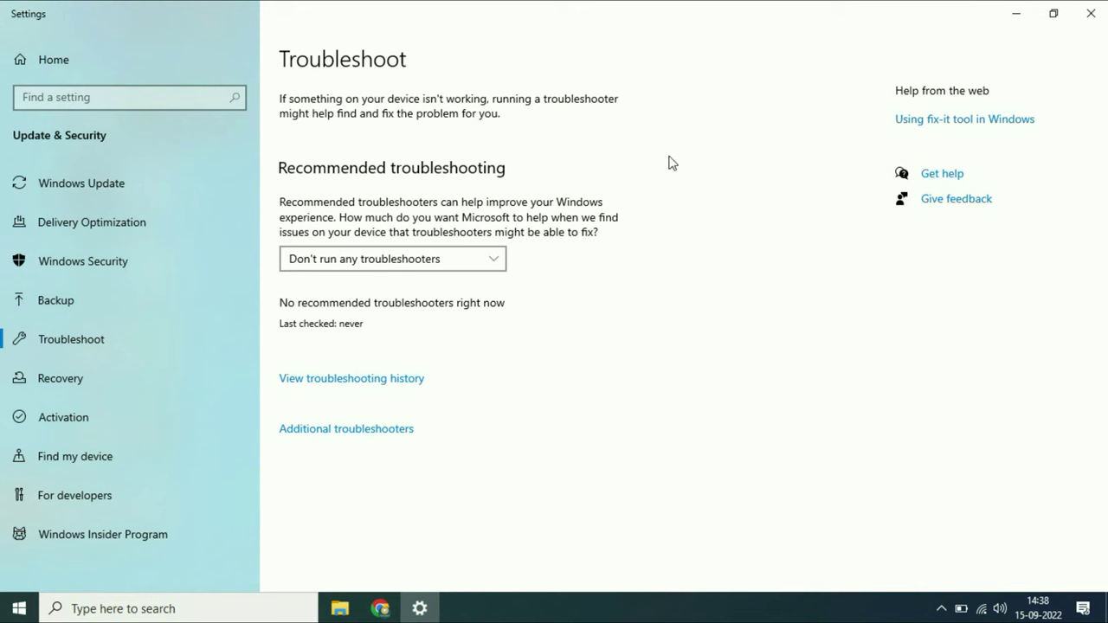
{"action": "left_click", "coordinate": [363, 431]}
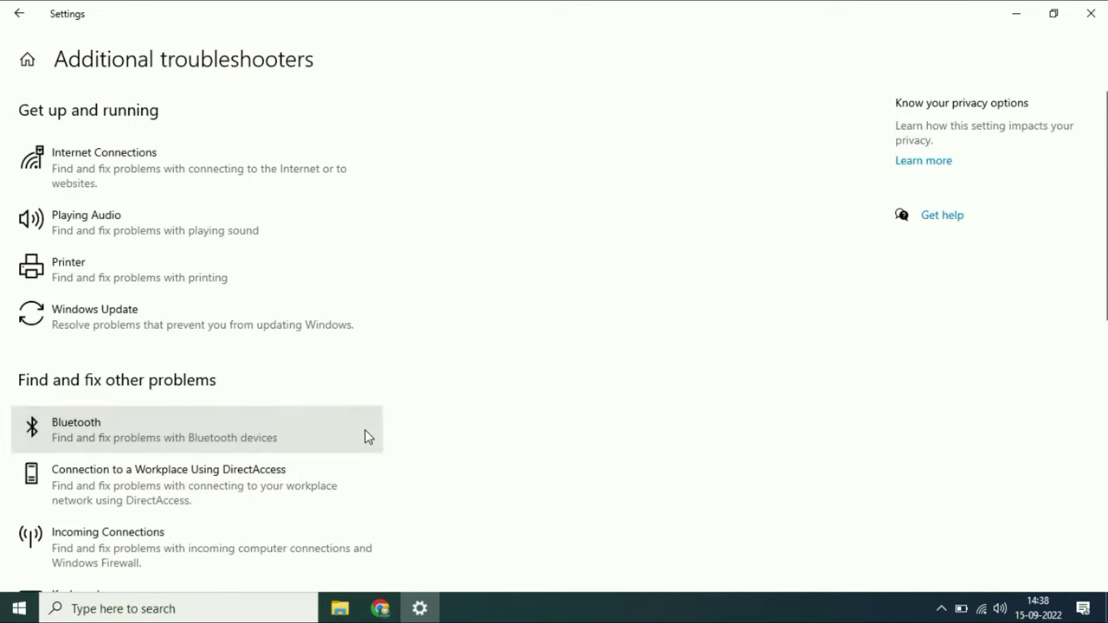
Run the Playing Audio troubleshooter on the current default speakers, and close the troubleshooter and Settings.
{"action": "left_click", "coordinate": [81, 227]}
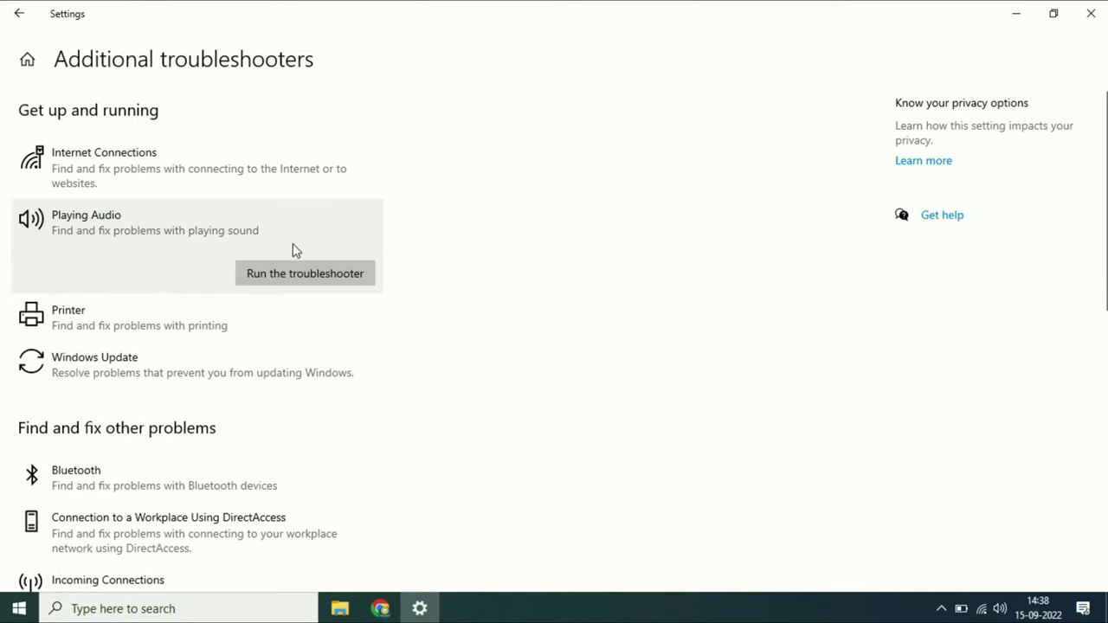
{"action": "left_click", "coordinate": [304, 272]}
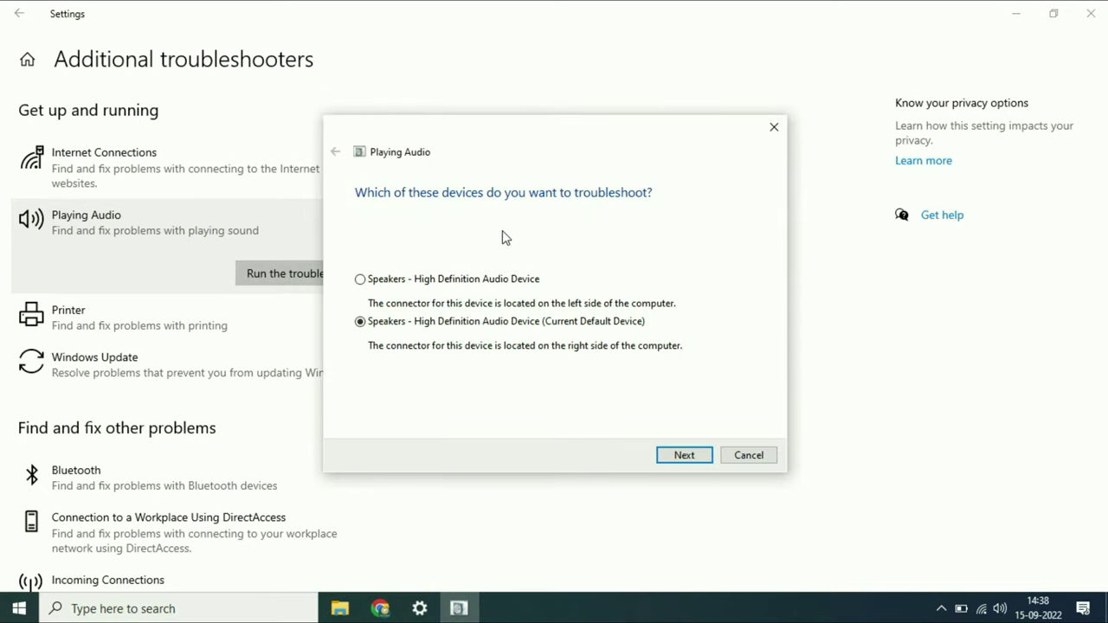
{"action": "left_click", "coordinate": [678, 457]}
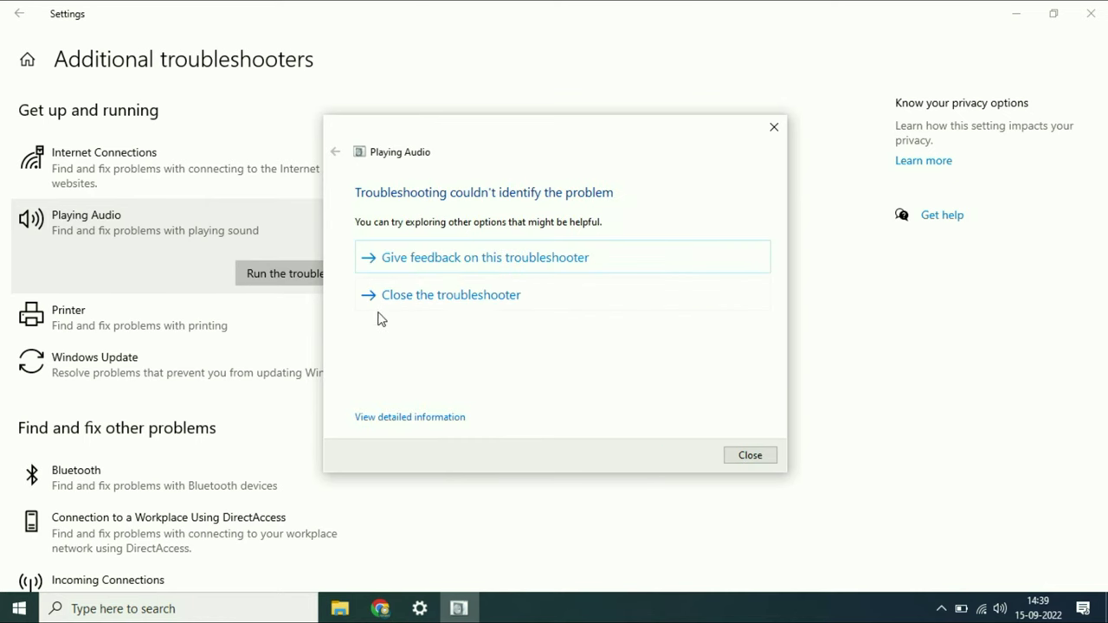
{"action": "left_click", "coordinate": [466, 302]}
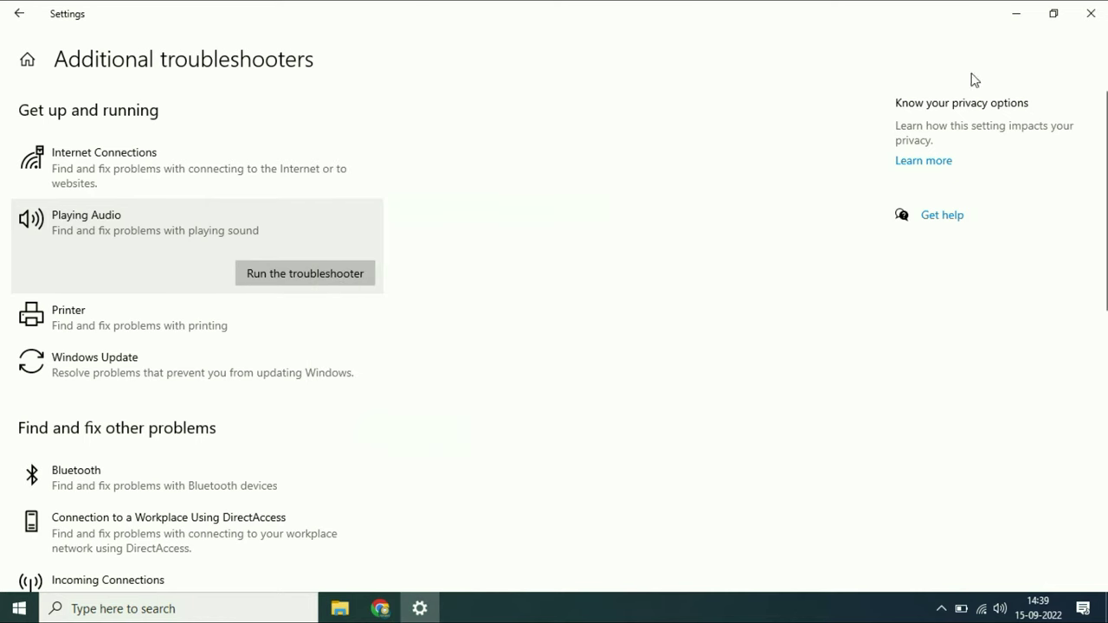
{"action": "left_click", "coordinate": [1091, 13]}
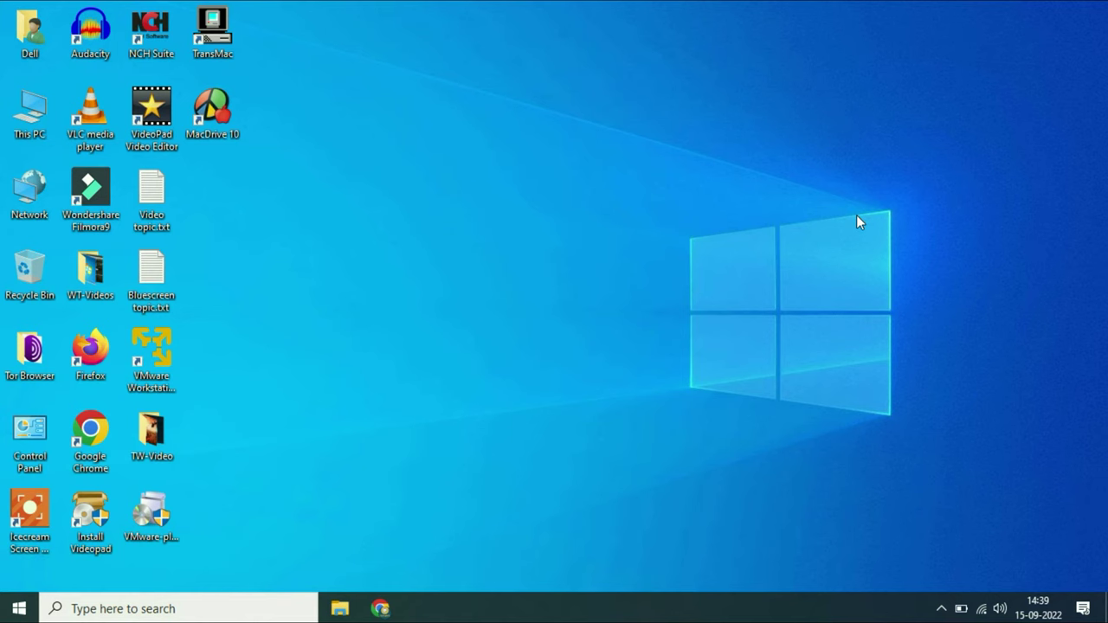
Search for the Services app and open it.
{"action": "left_click", "coordinate": [193, 608]}
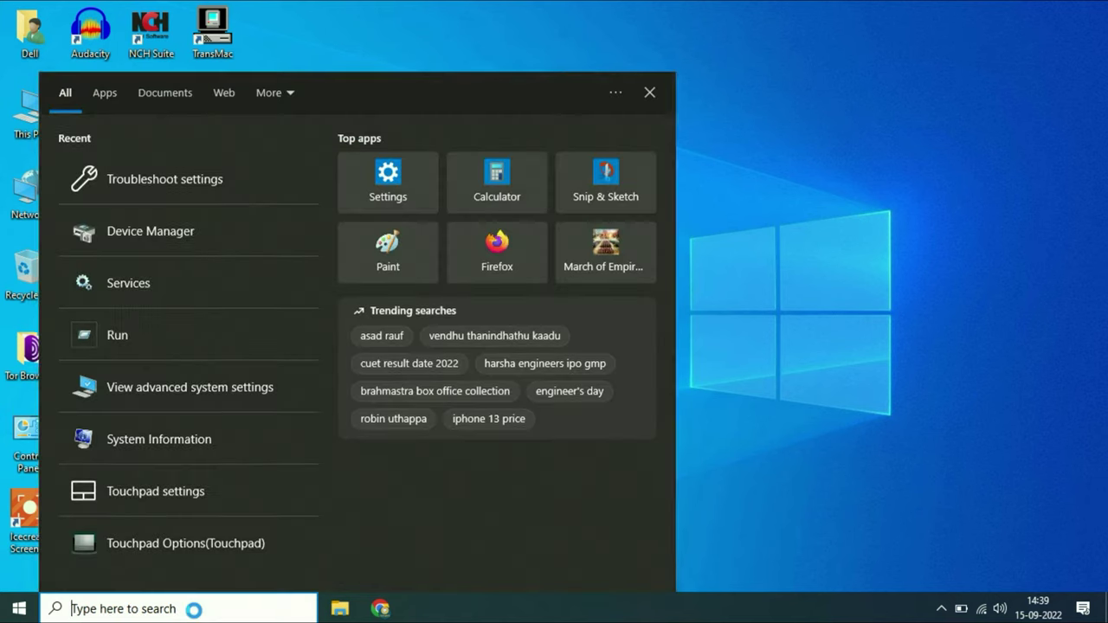
{"action": "type", "text": "ser"}
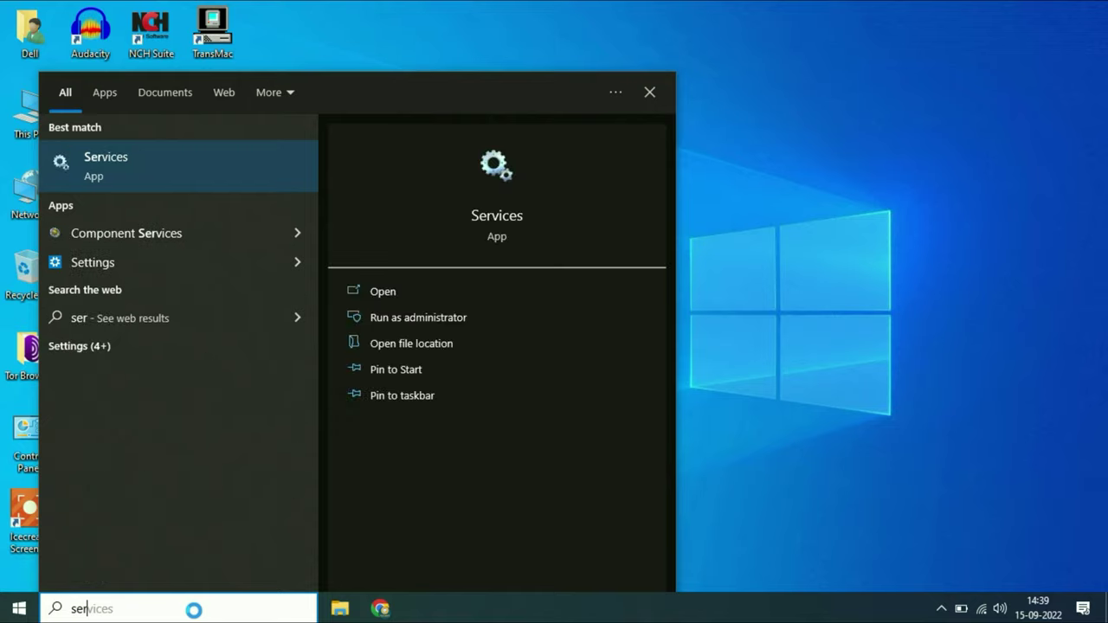
{"action": "left_click", "coordinate": [178, 152]}
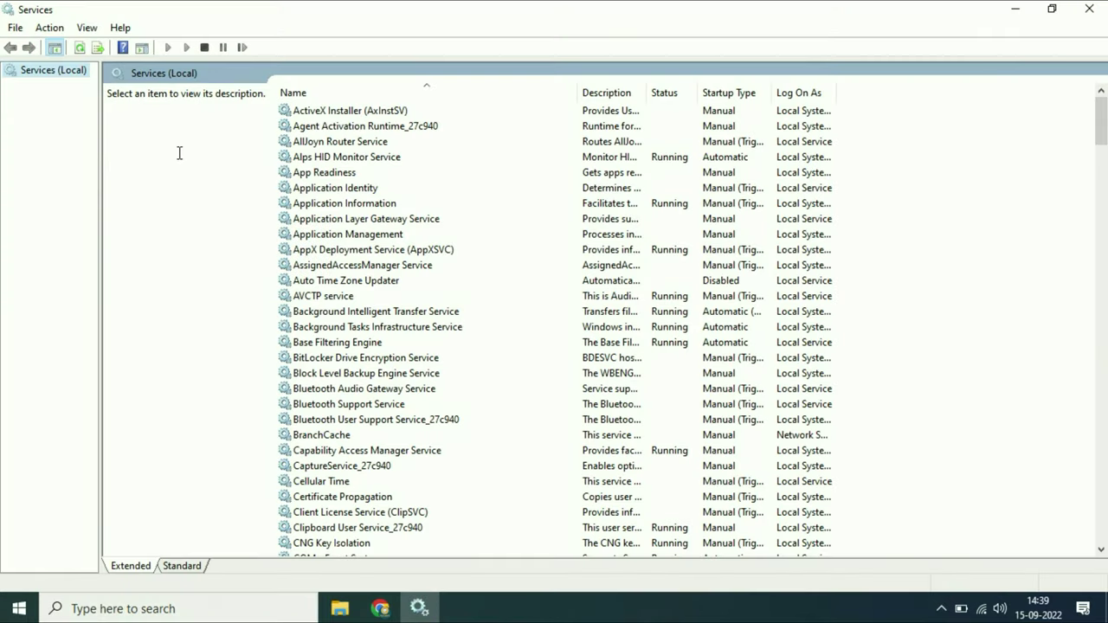
Stop the Windows Audio service from its properties, start it again and confirm the properties.
{"action": "key", "text": "w"}
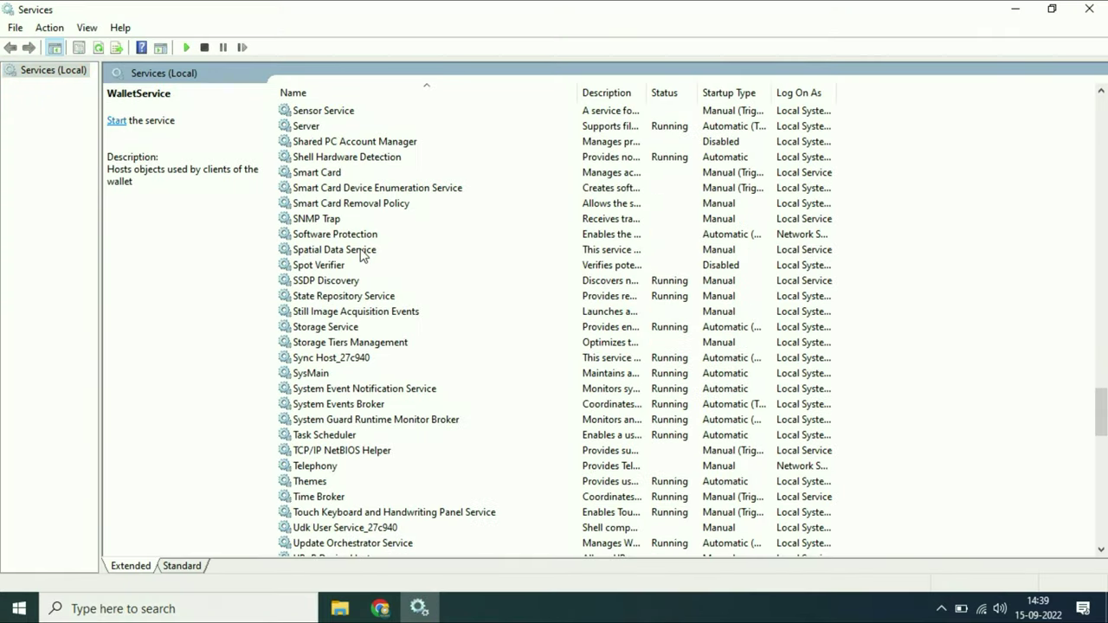
{"action": "scroll", "coordinate": [362, 253], "scroll_direction": "down", "scroll_amount": 9}
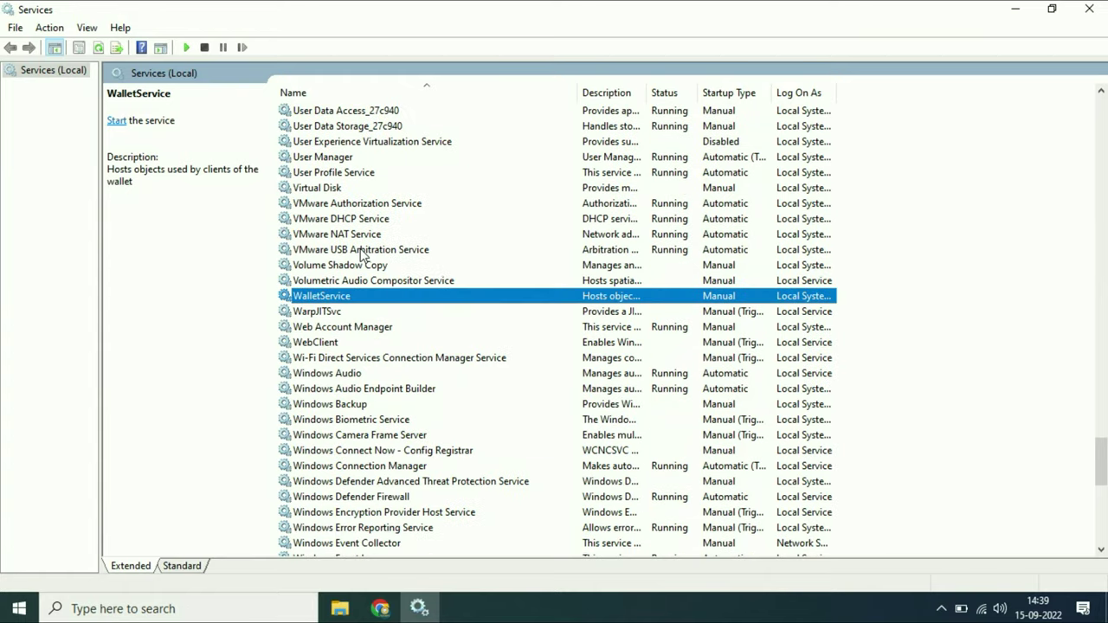
{"action": "scroll", "coordinate": [361, 253], "scroll_direction": "down", "scroll_amount": 4}
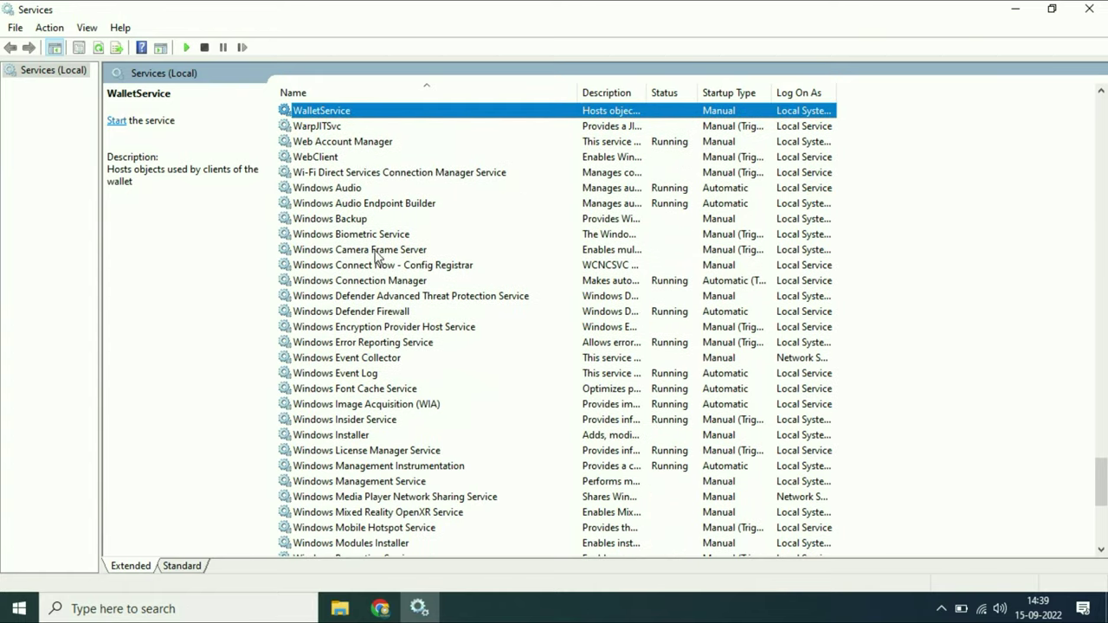
{"action": "left_click", "coordinate": [364, 190]}
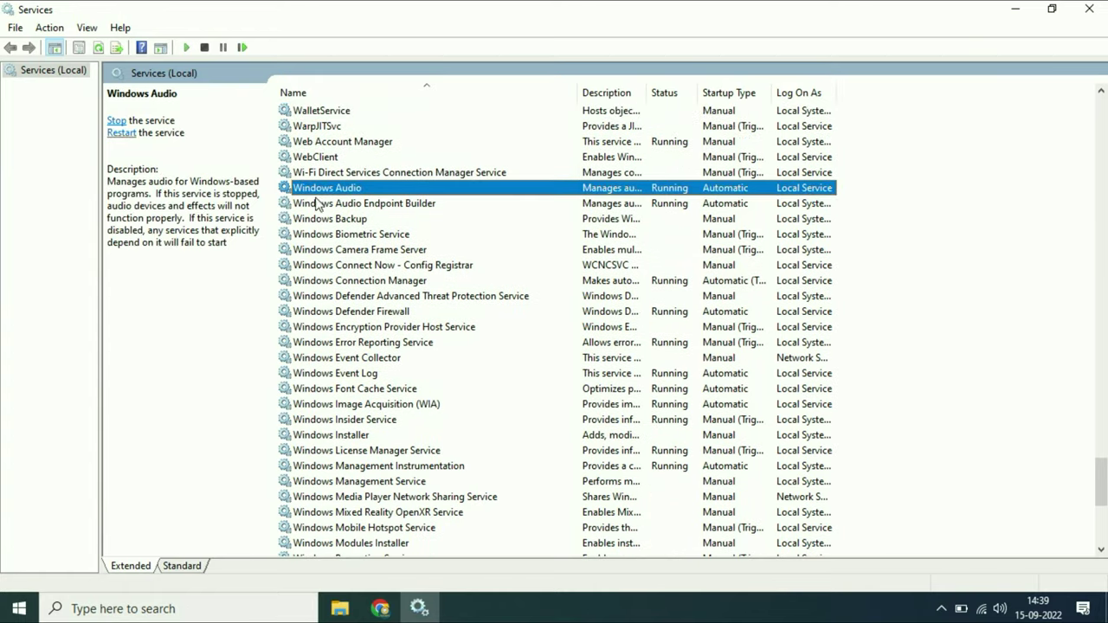
{"action": "right_click", "coordinate": [345, 191]}
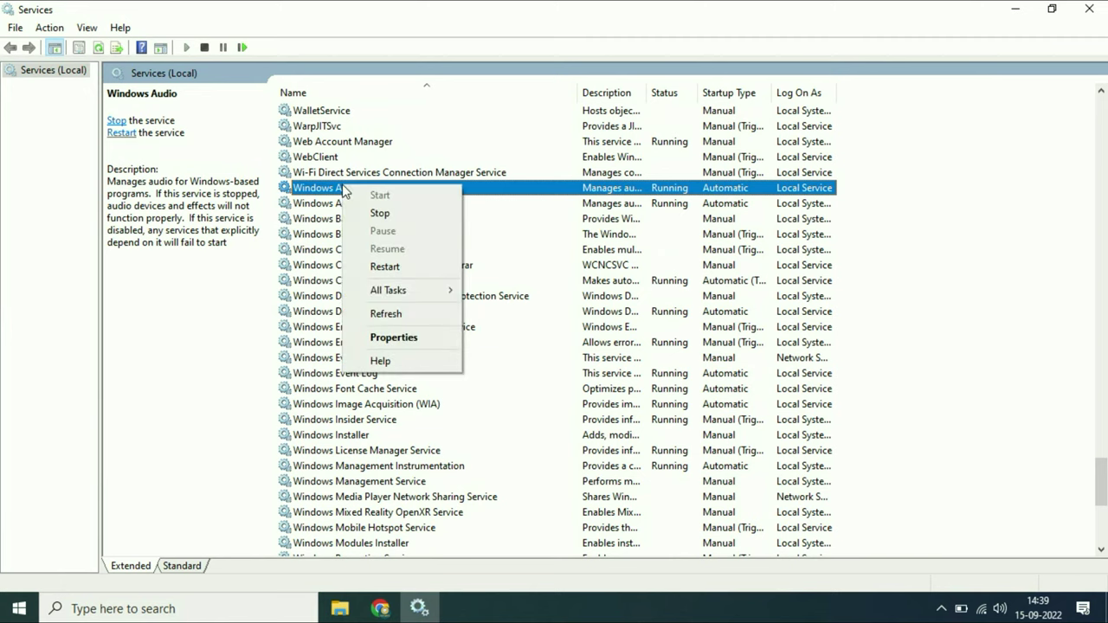
{"action": "left_click", "coordinate": [407, 337]}
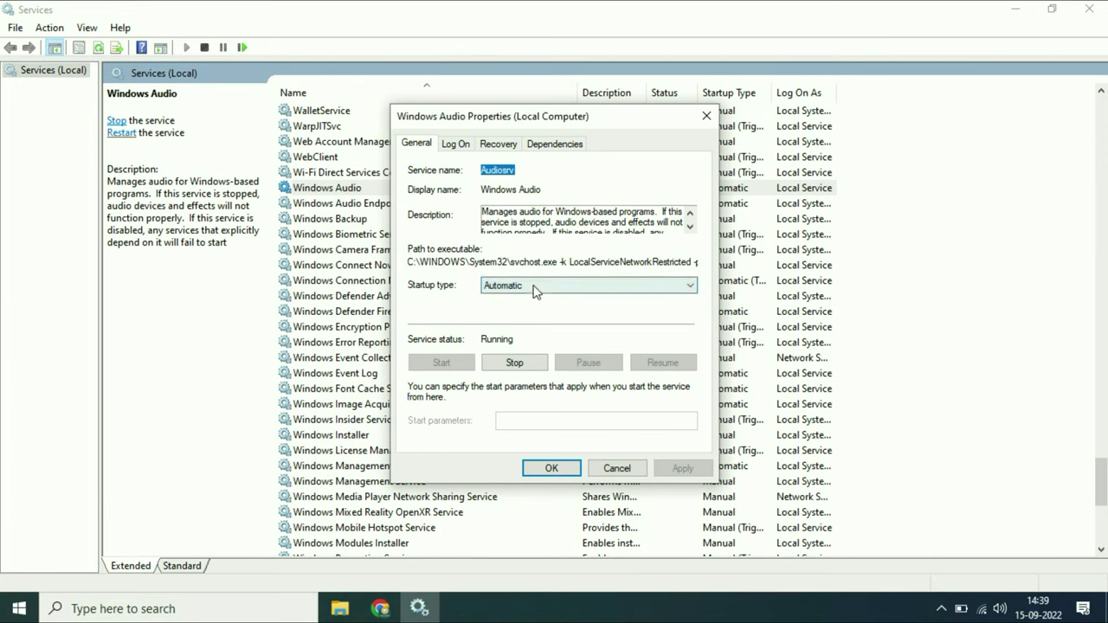
{"action": "left_click", "coordinate": [520, 365]}
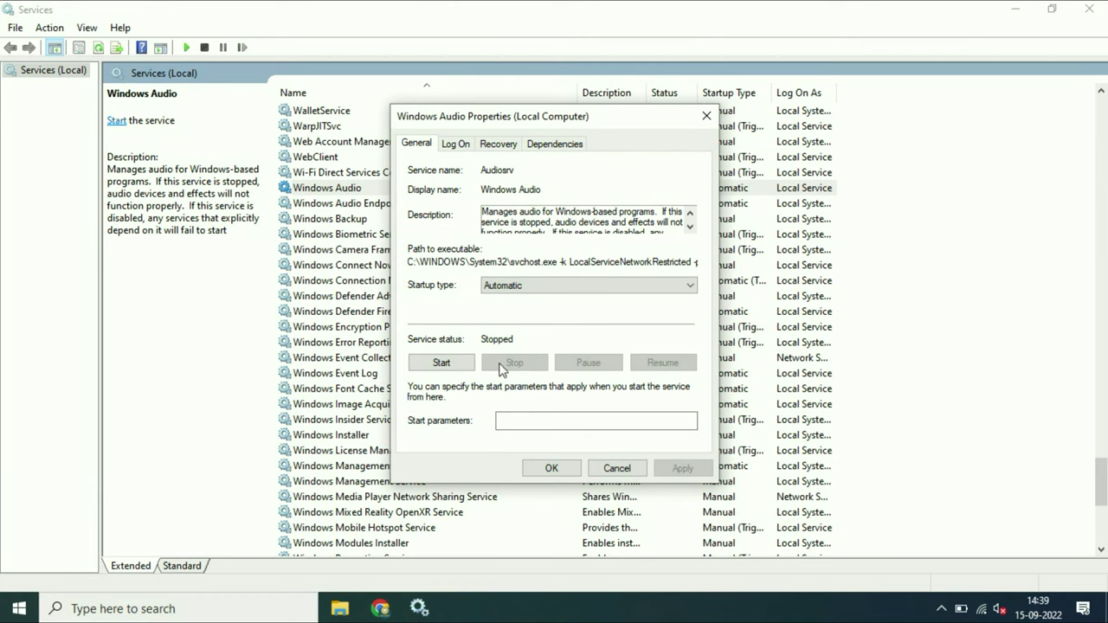
{"action": "left_click", "coordinate": [453, 367]}
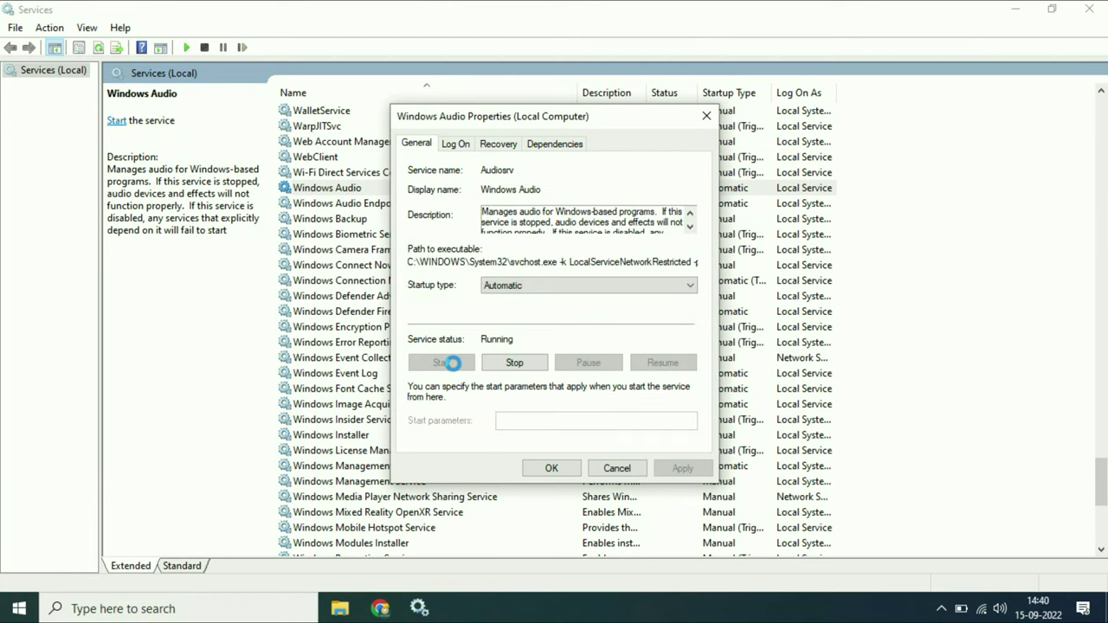
{"action": "left_click", "coordinate": [552, 468]}
{"action": "left_click", "coordinate": [463, 187]}
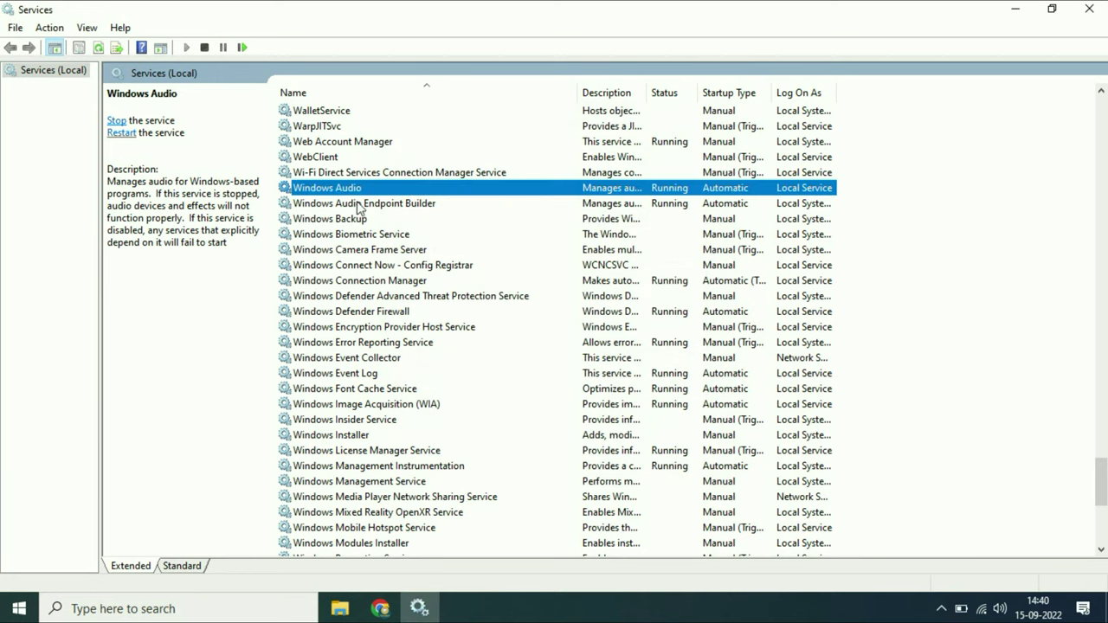
Stop the Windows Audio Endpoint Builder service together with its dependent service, start it again, confirm the properties and close Services.
{"action": "left_click", "coordinate": [320, 204]}
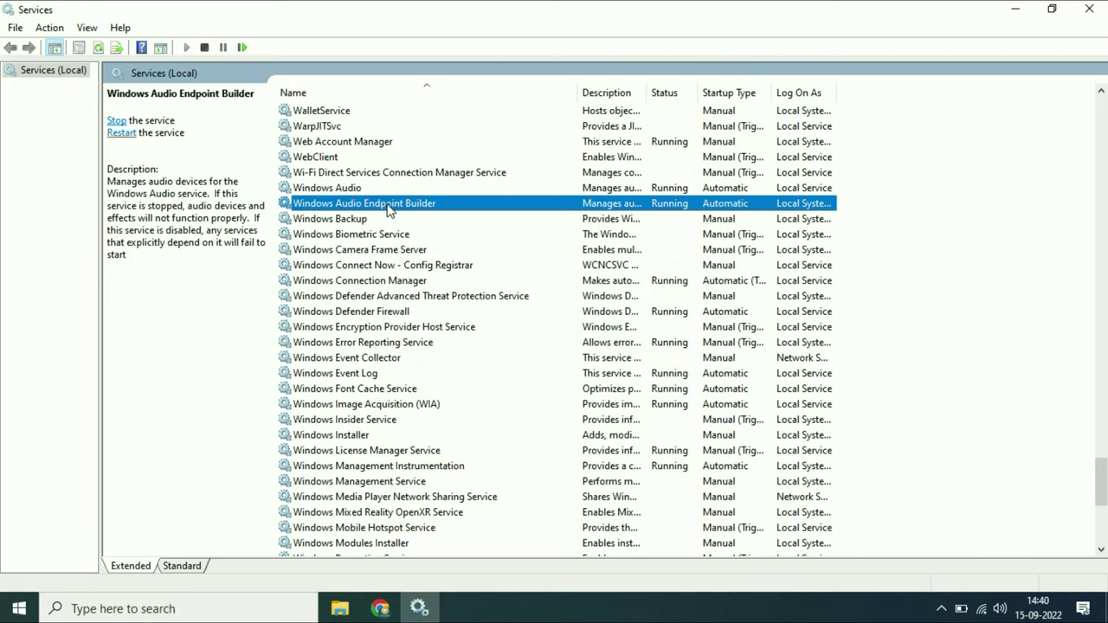
{"action": "right_click", "coordinate": [388, 207]}
{"action": "left_click", "coordinate": [456, 359]}
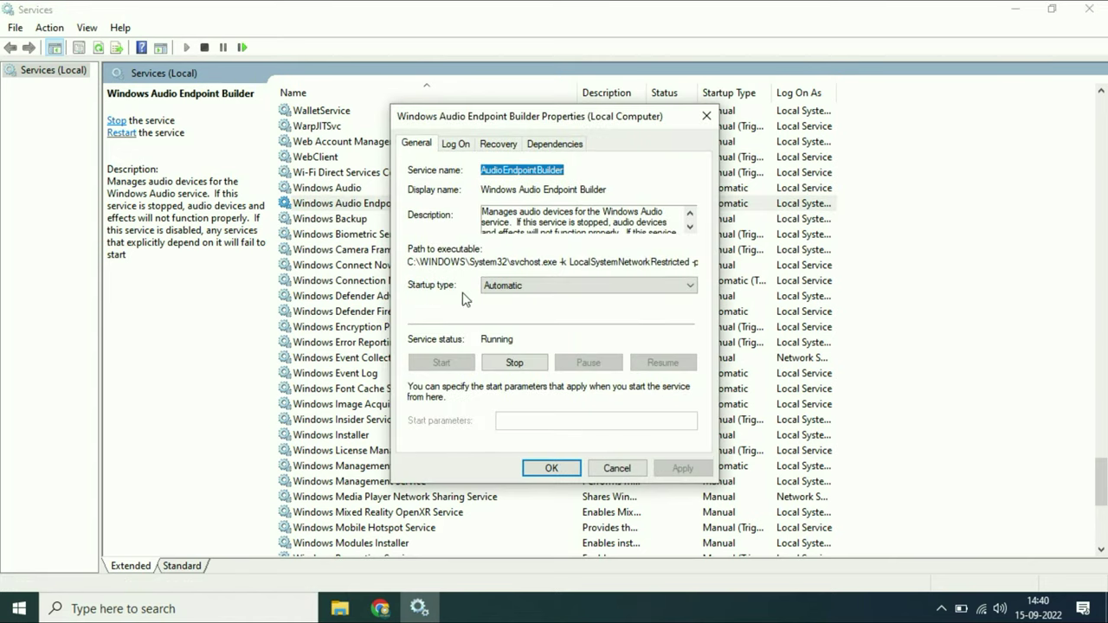
{"action": "left_click", "coordinate": [518, 364]}
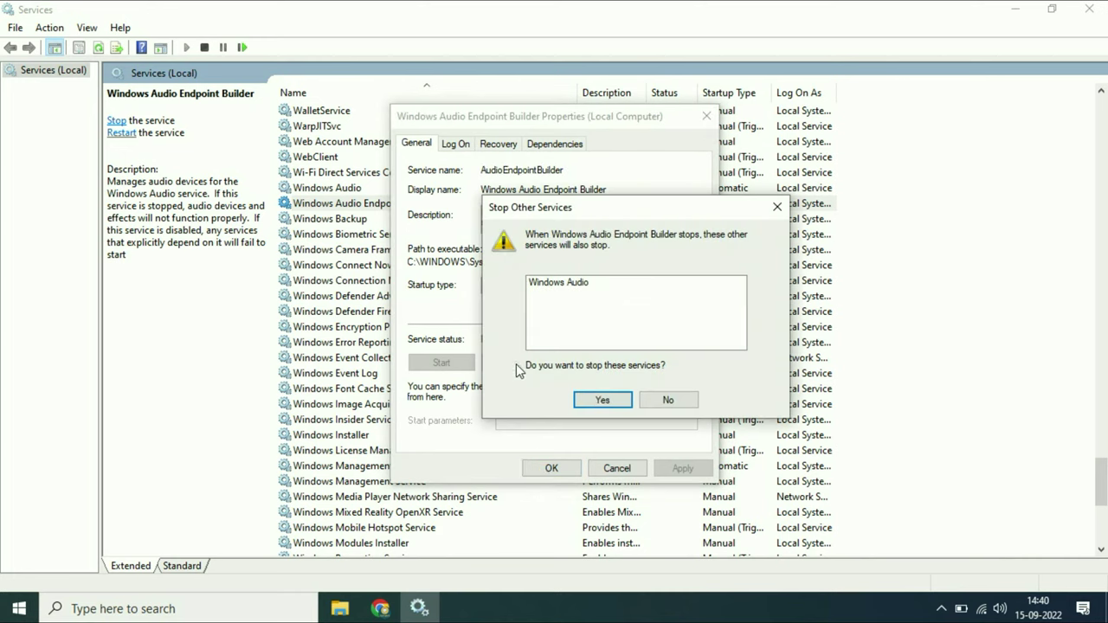
{"action": "left_click", "coordinate": [595, 394]}
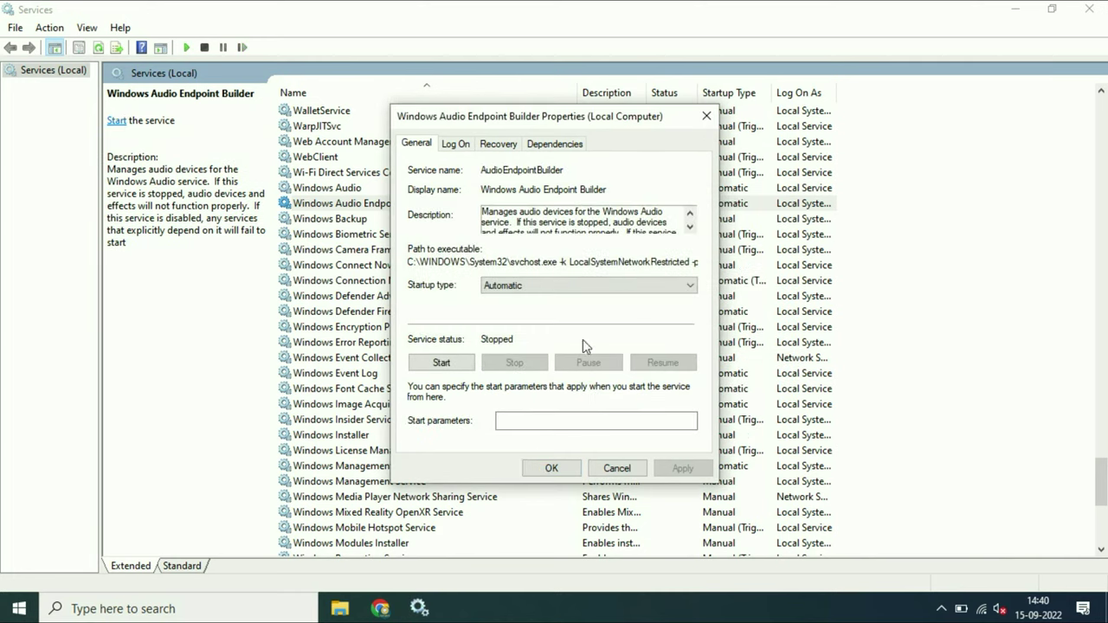
{"action": "left_click", "coordinate": [454, 366]}
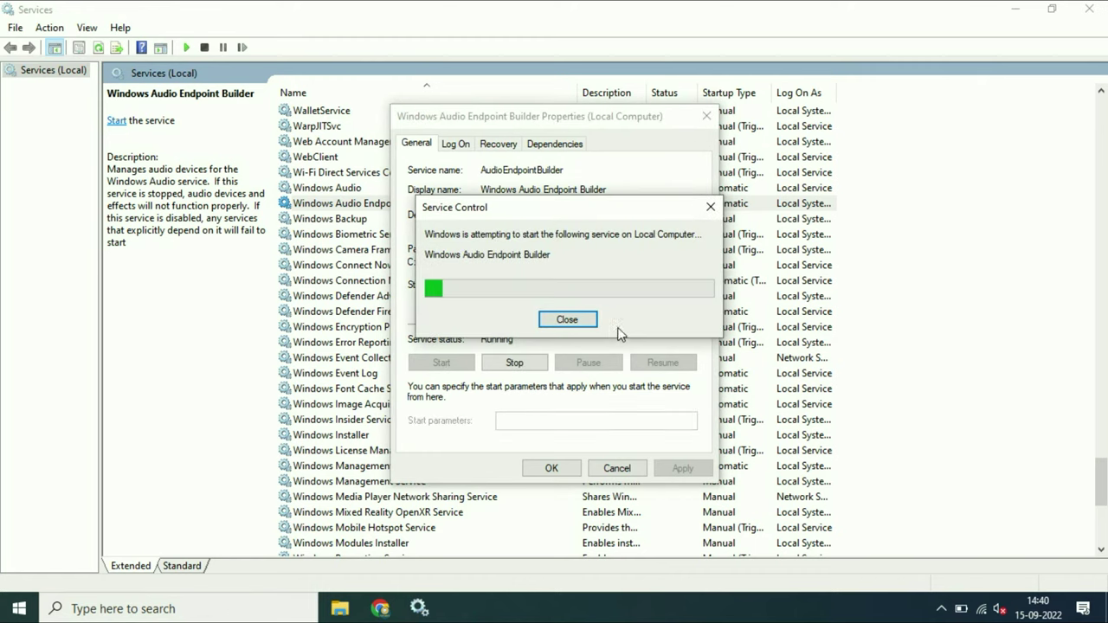
{"action": "left_click", "coordinate": [563, 470]}
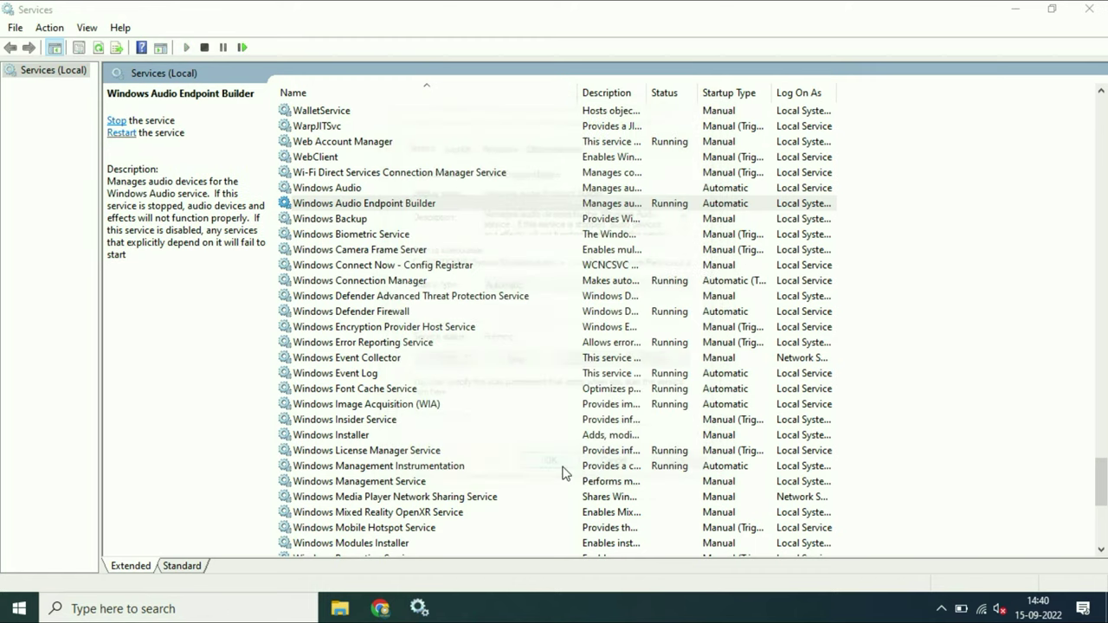
{"action": "left_click", "coordinate": [1090, 10]}
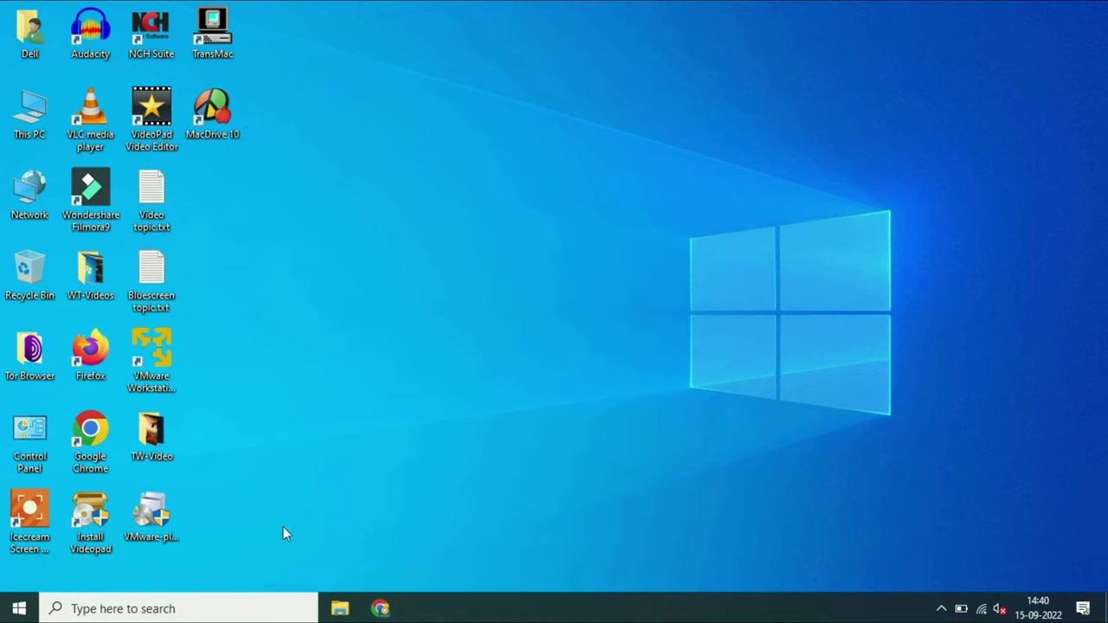
Search for Device Manager, open it and expand the Sound, video and game controllers category.
{"action": "left_click", "coordinate": [229, 609]}
{"action": "type", "text": "de"}
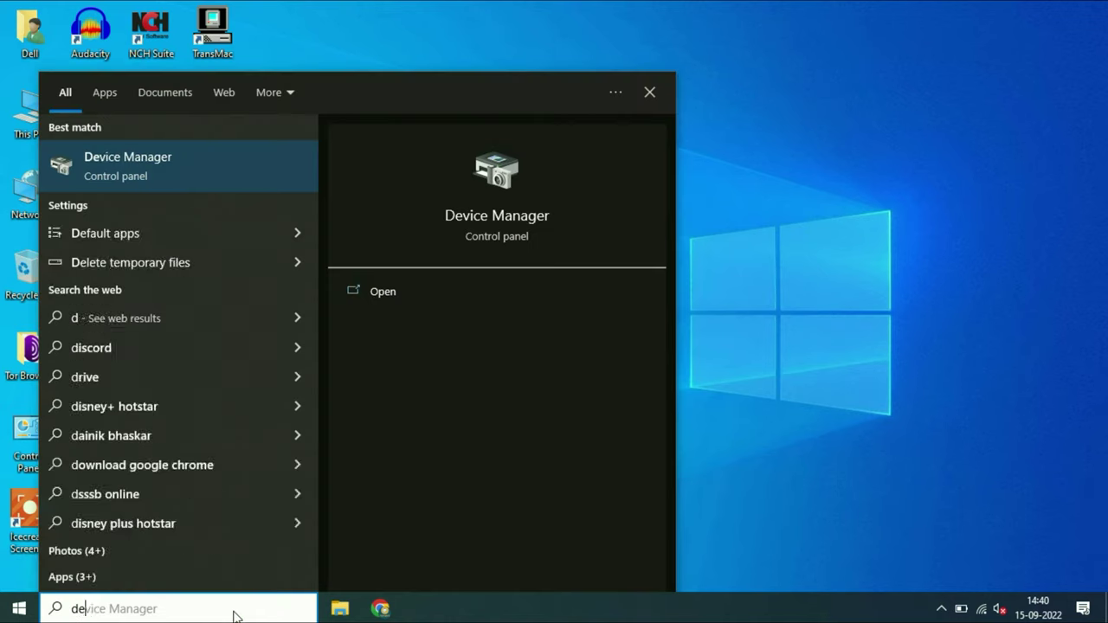
{"action": "type", "text": "v"}
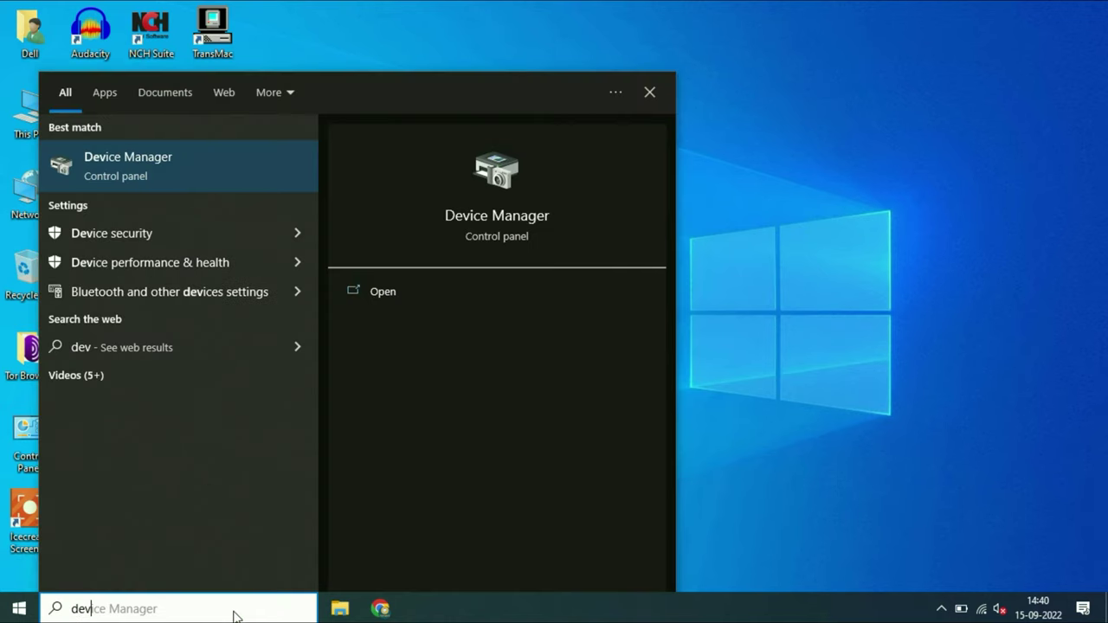
{"action": "left_click", "coordinate": [186, 176]}
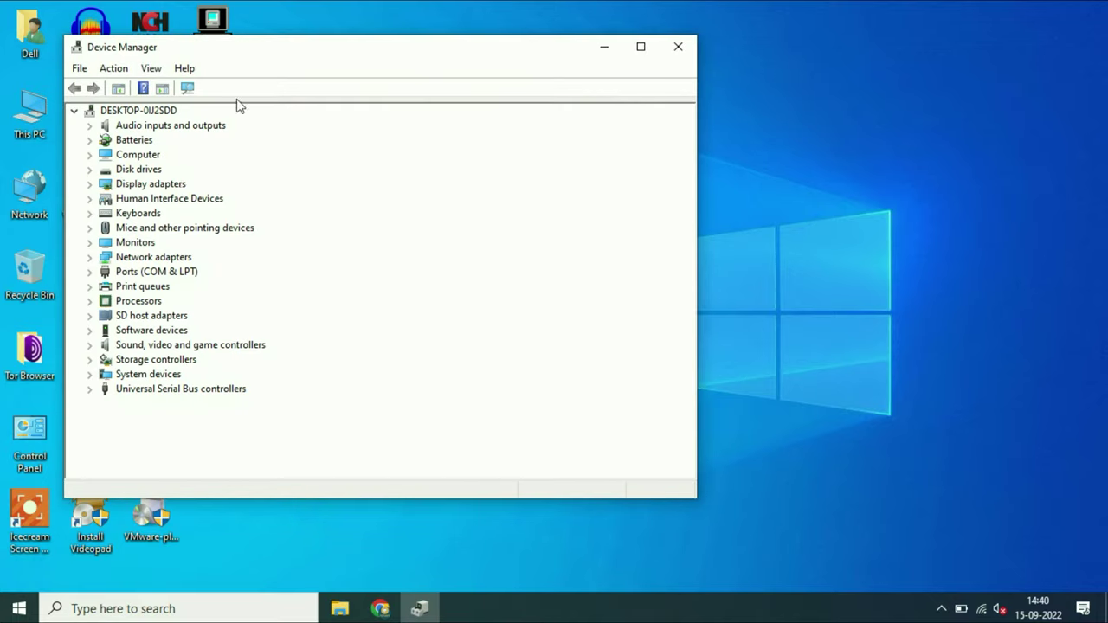
{"action": "left_click_drag", "start_coordinate": [279, 56], "coordinate": [594, 24]}
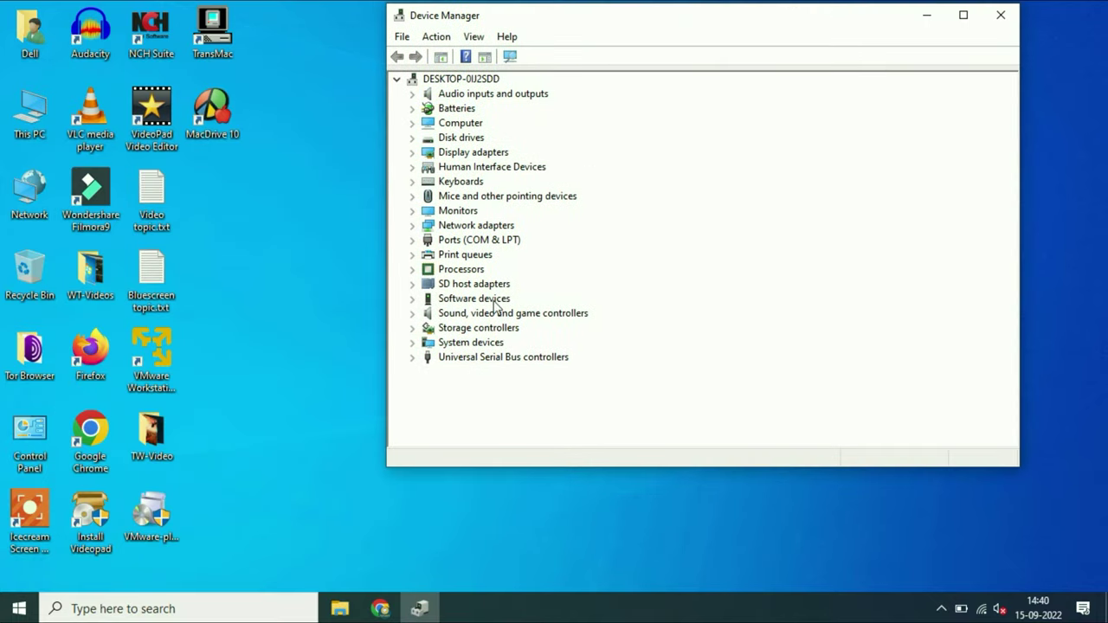
{"action": "left_click", "coordinate": [414, 313]}
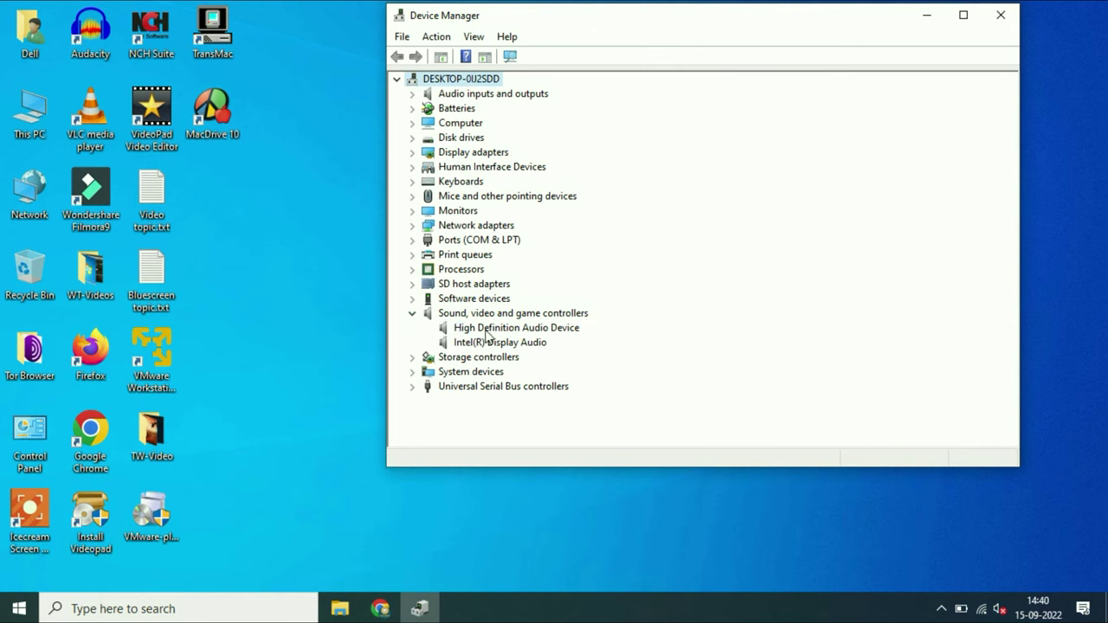
Run an automatic driver search for High Definition Audio Device and close the update wizard.
{"action": "left_click", "coordinate": [487, 330]}
{"action": "left_click", "coordinate": [491, 343]}
{"action": "left_click", "coordinate": [493, 329]}
{"action": "left_click", "coordinate": [492, 341]}
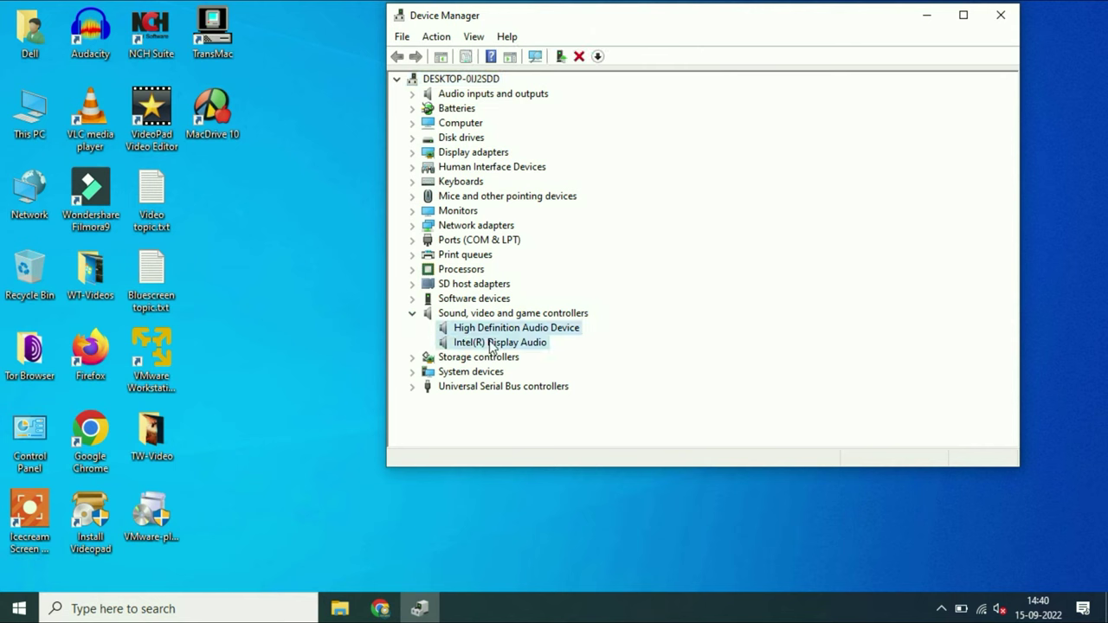
{"action": "left_click", "coordinate": [494, 330]}
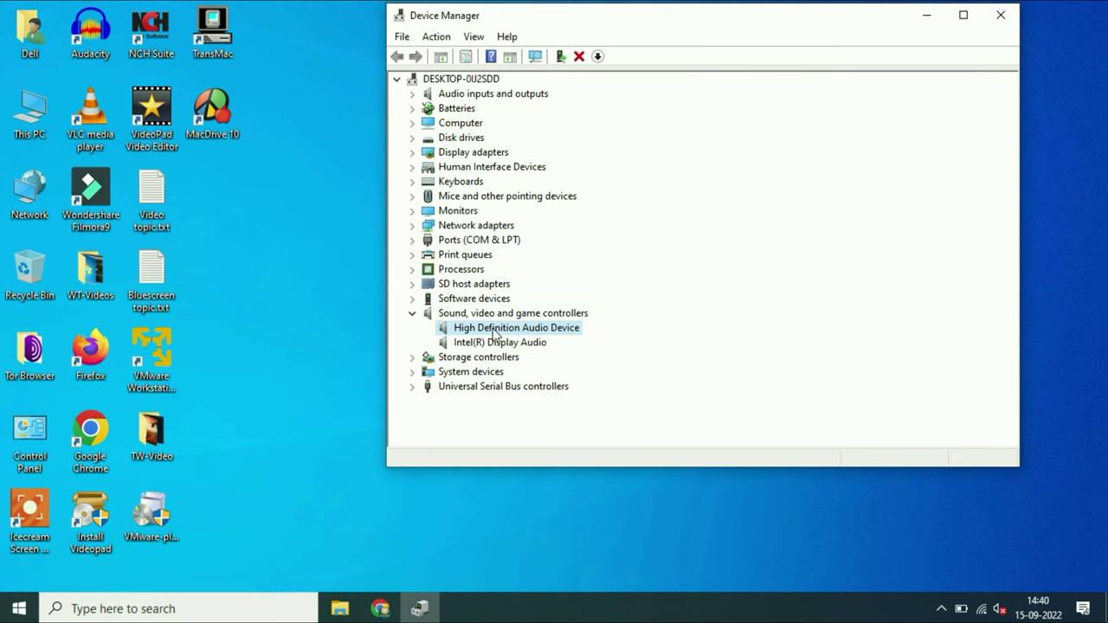
{"action": "right_click", "coordinate": [554, 333]}
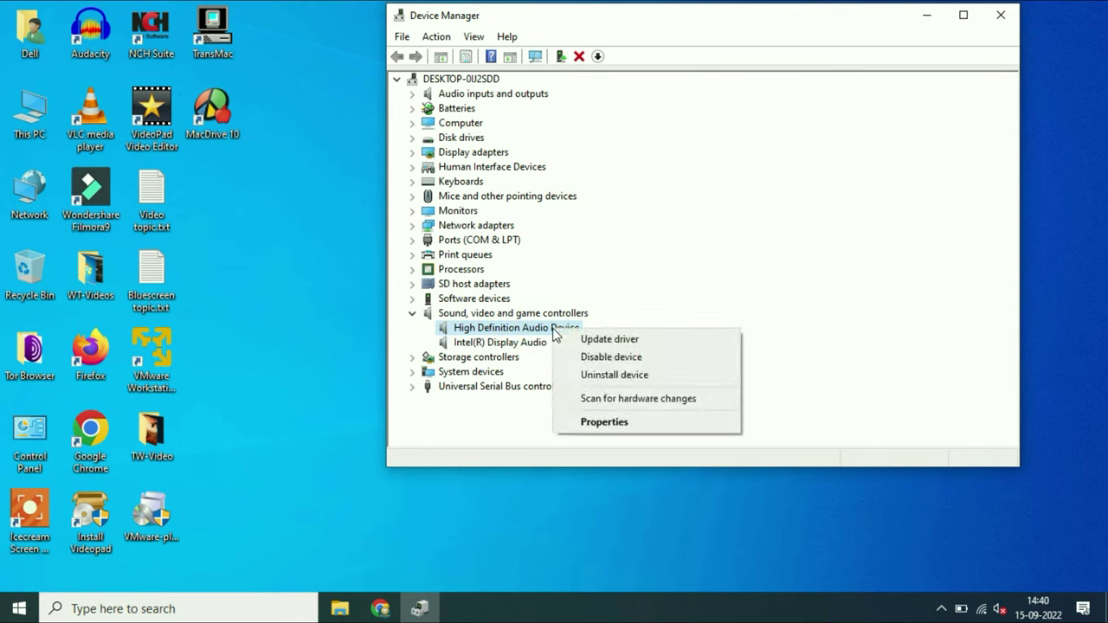
{"action": "left_click", "coordinate": [618, 339]}
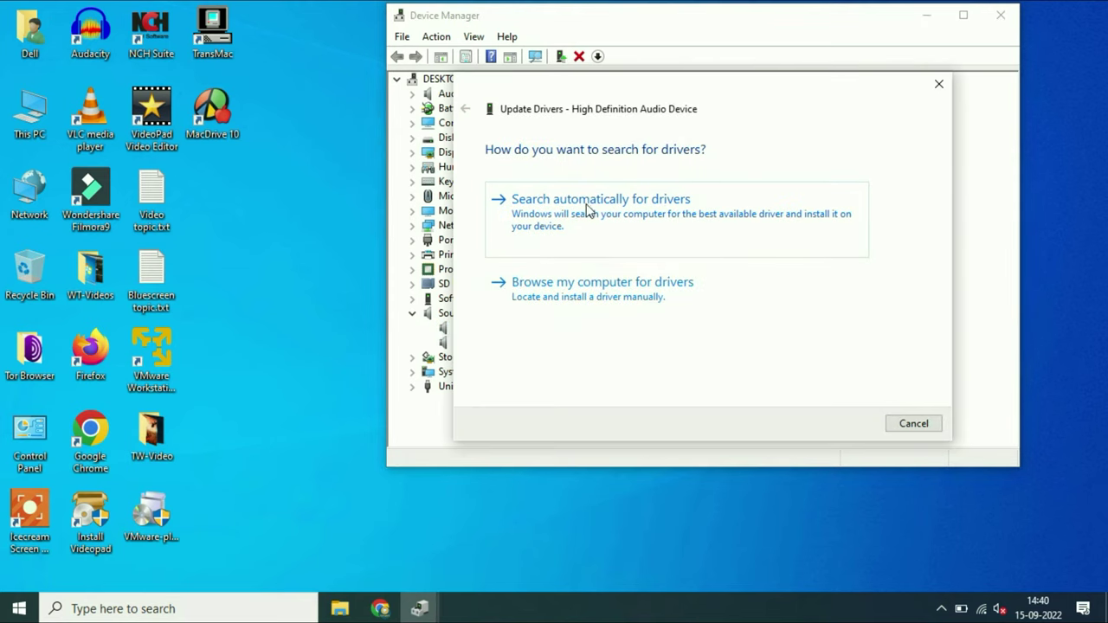
{"action": "left_click", "coordinate": [588, 222]}
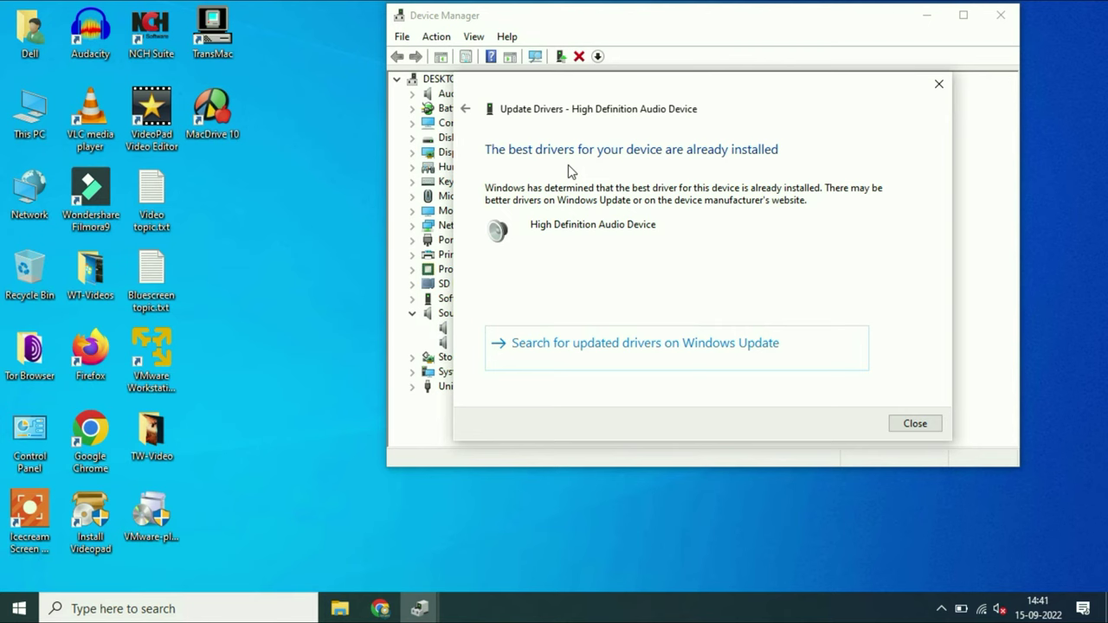
{"action": "left_click", "coordinate": [920, 429]}
{"action": "left_click", "coordinate": [738, 318]}
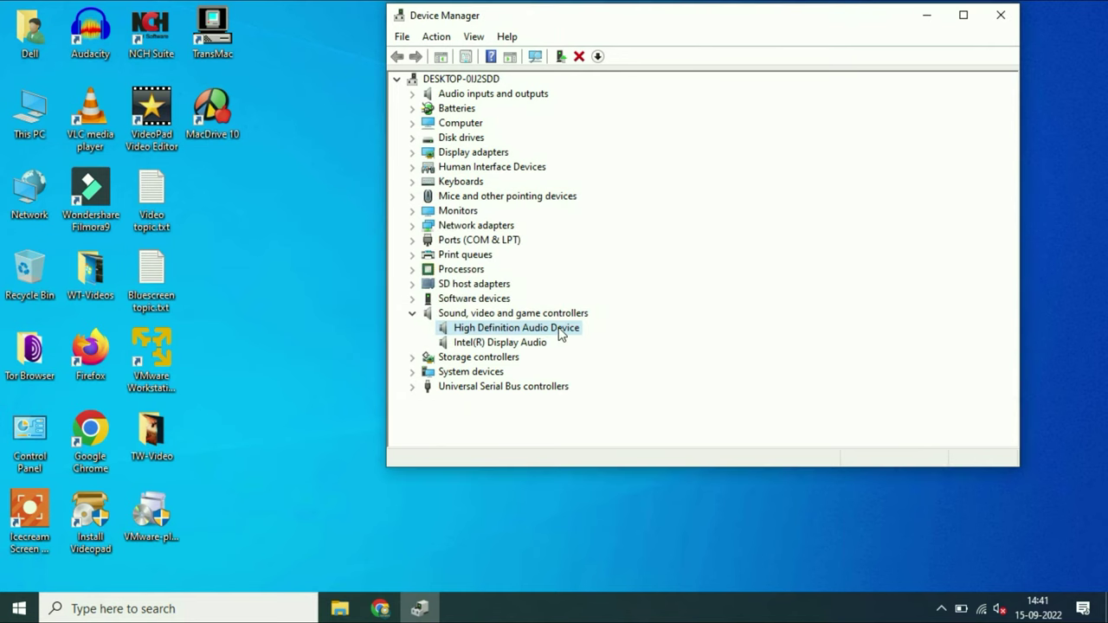
Install the High Definition Audio Device driver manually from the list of available drivers, accept the compatibility warning and decline restarting the computer.
{"action": "right_click", "coordinate": [561, 335]}
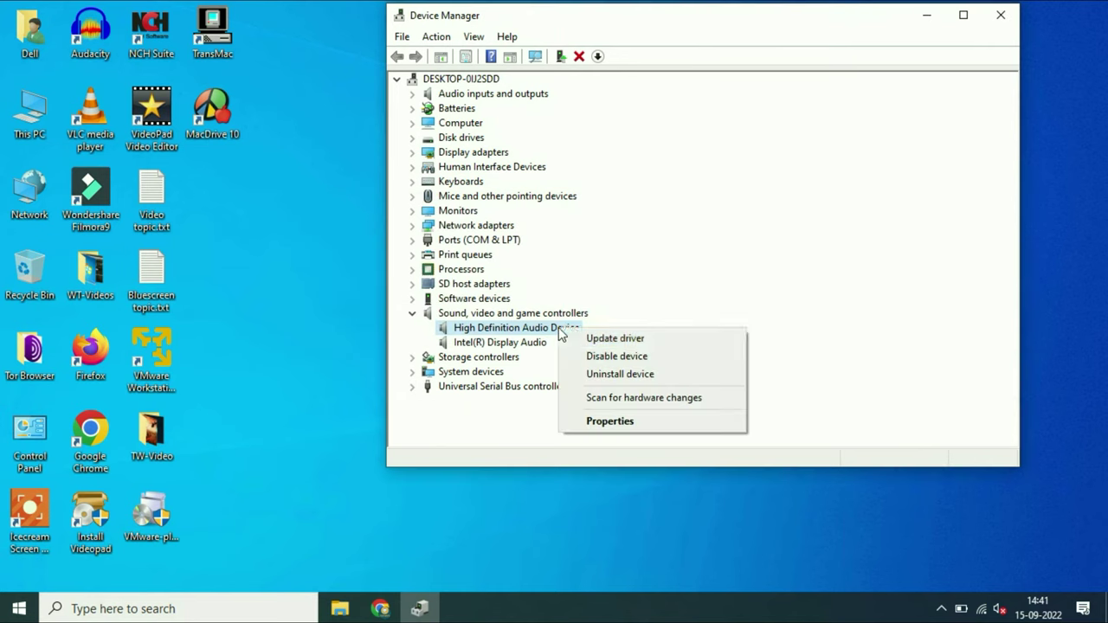
{"action": "left_click", "coordinate": [633, 345]}
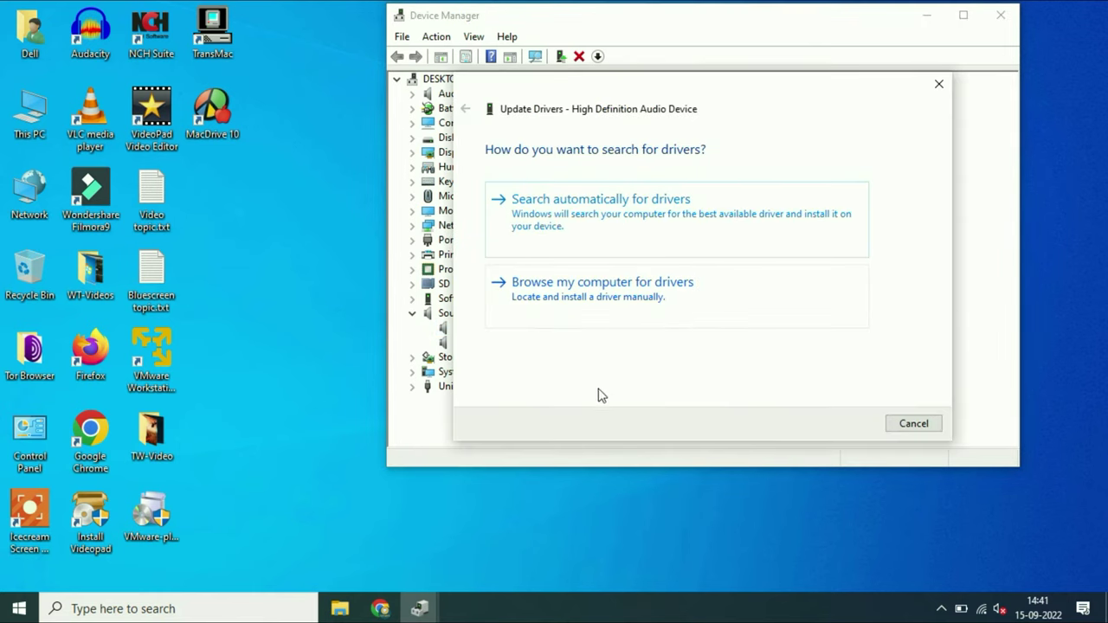
{"action": "left_click", "coordinate": [613, 299]}
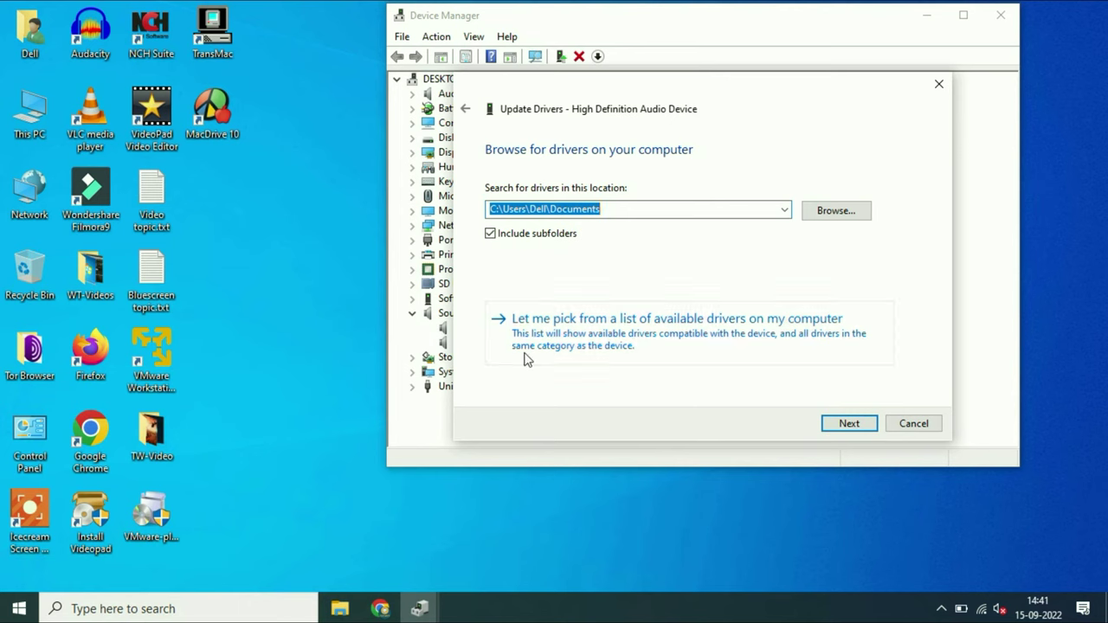
{"action": "left_click", "coordinate": [607, 334]}
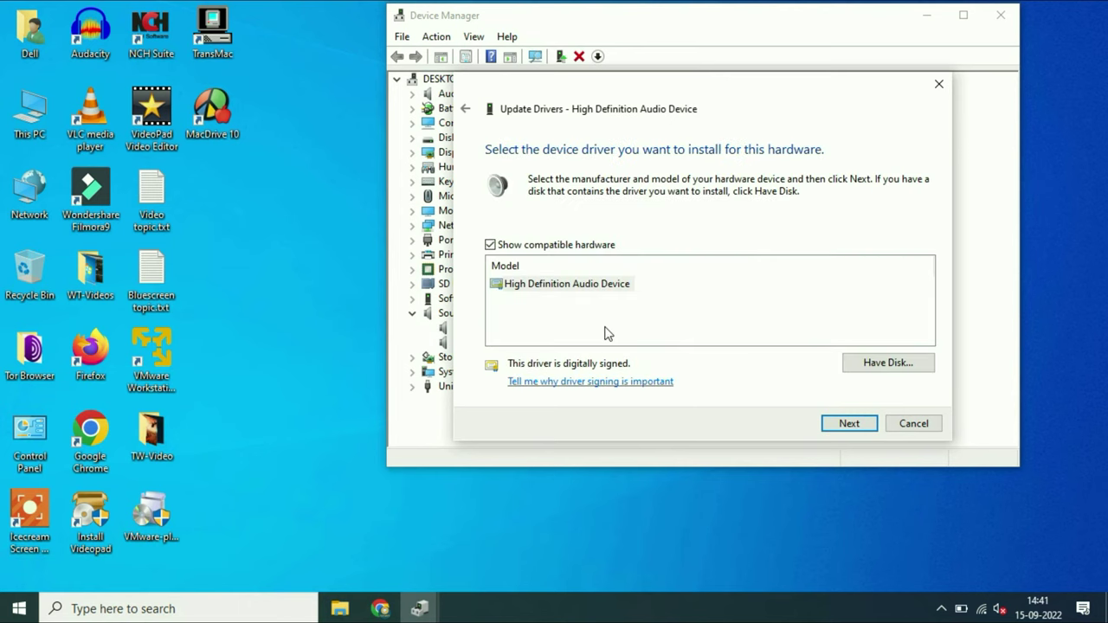
{"action": "left_click", "coordinate": [599, 287]}
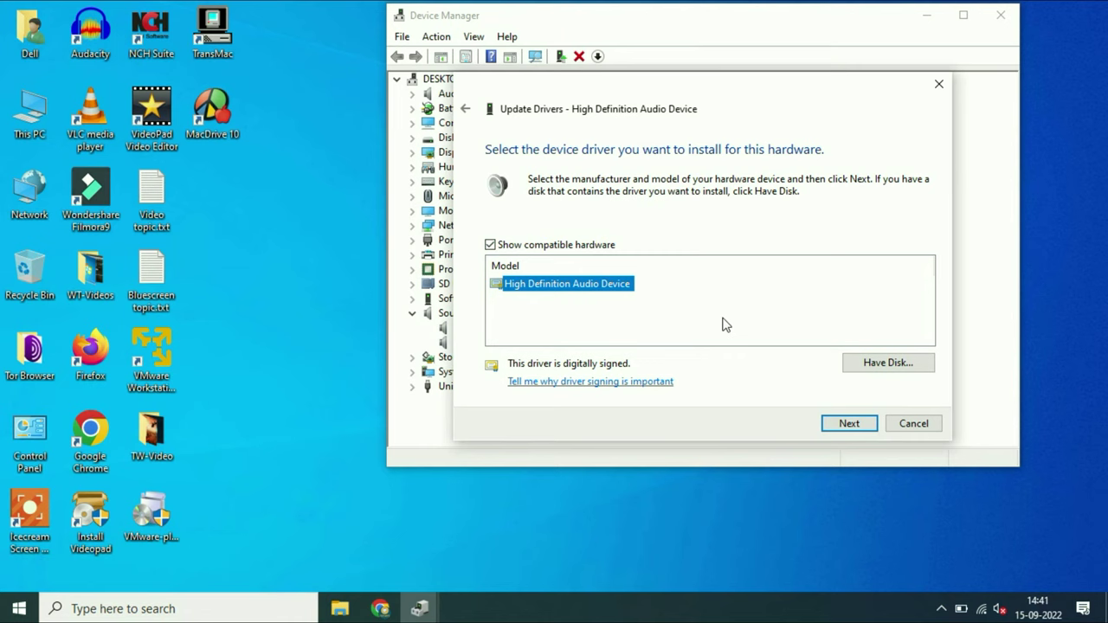
{"action": "left_click", "coordinate": [844, 424]}
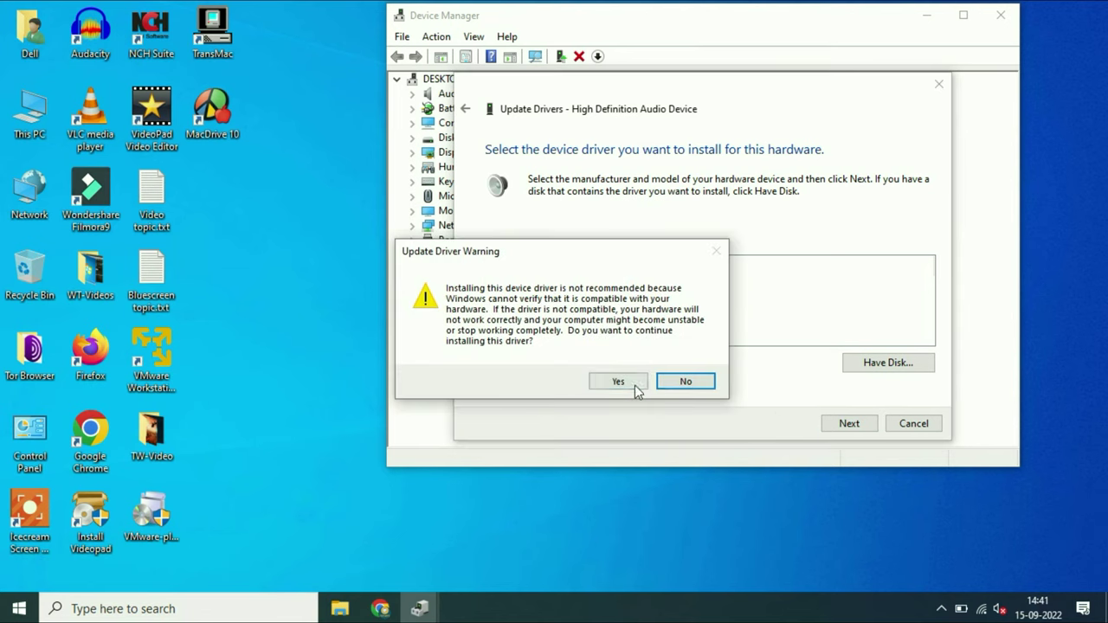
{"action": "left_click", "coordinate": [643, 386]}
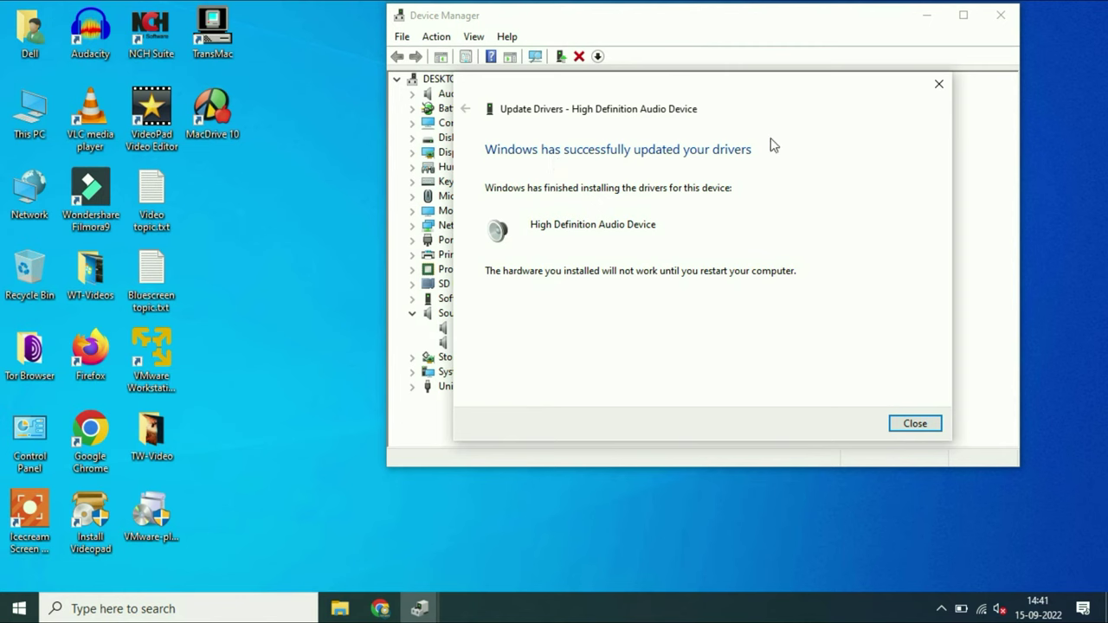
{"action": "left_click", "coordinate": [916, 423]}
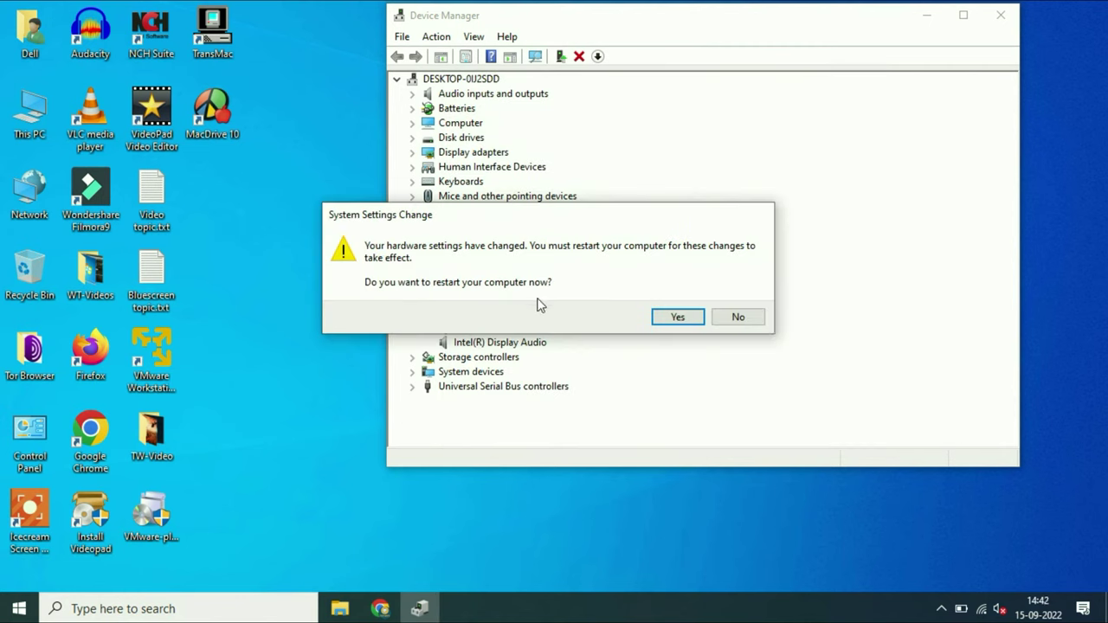
{"action": "left_click", "coordinate": [743, 317]}
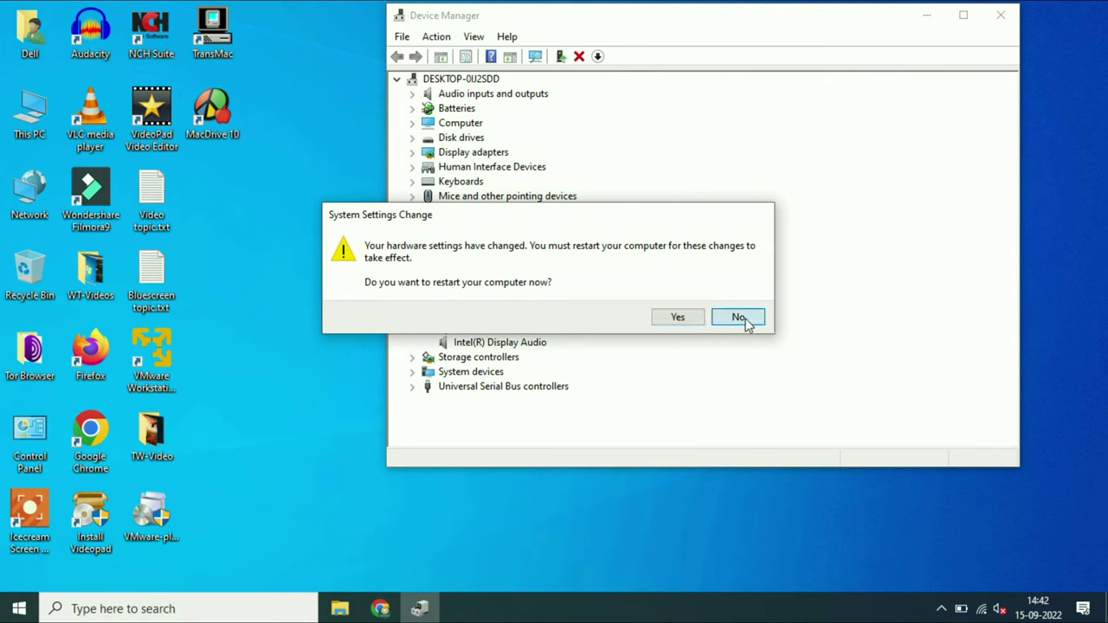
Run an automatic driver search for Intel(R) Display Audio and close the update wizard.
{"action": "left_click", "coordinate": [525, 343]}
{"action": "right_click", "coordinate": [545, 346]}
{"action": "left_click", "coordinate": [568, 355]}
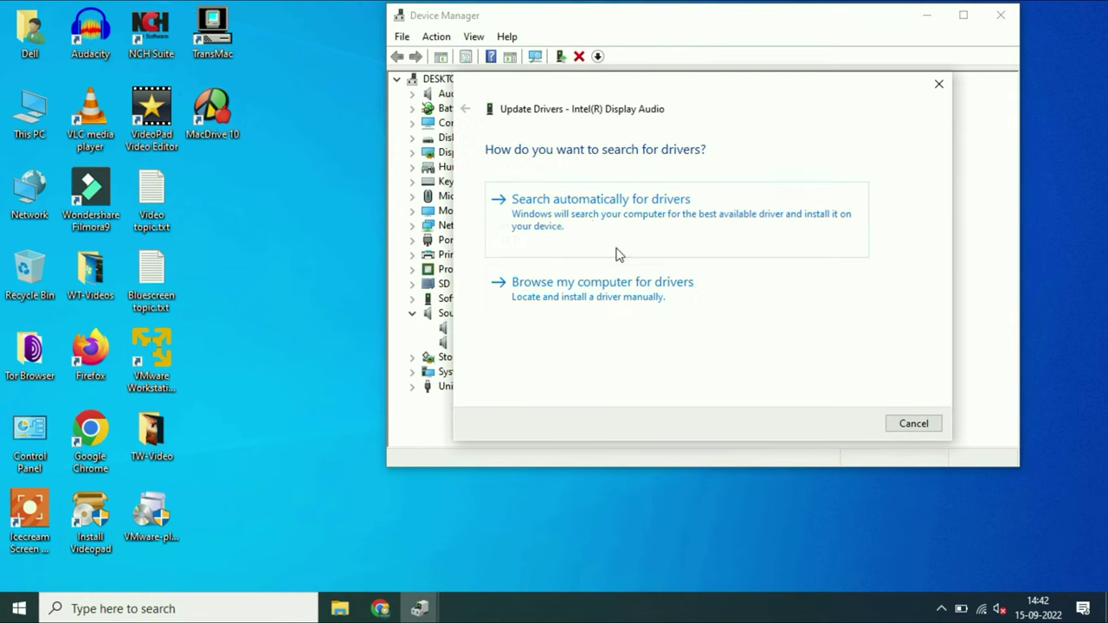
{"action": "left_click", "coordinate": [596, 224]}
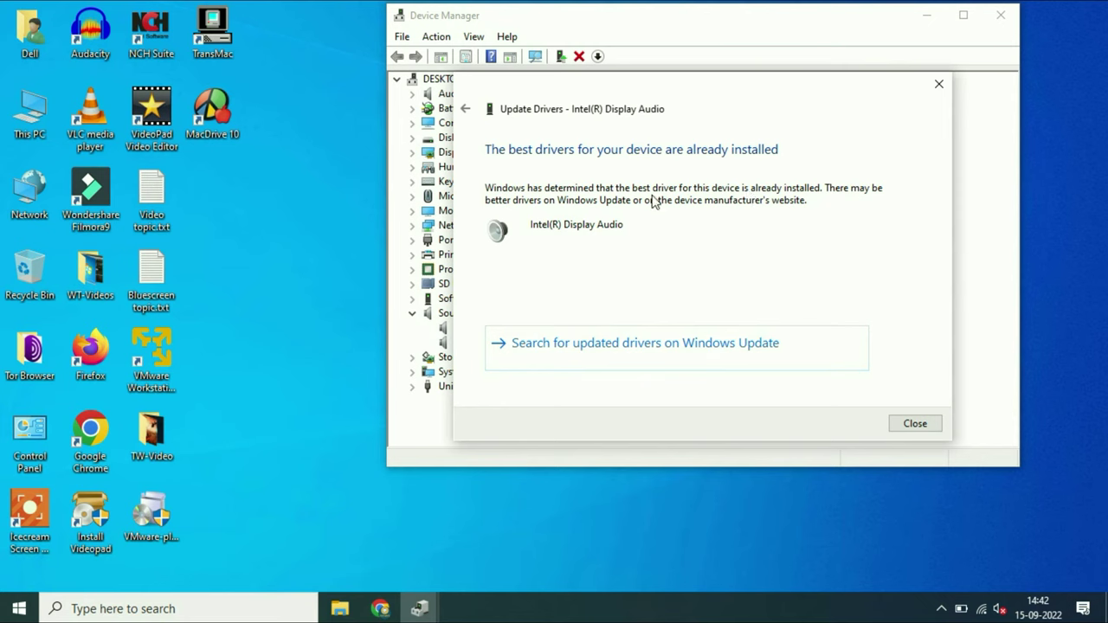
{"action": "left_click", "coordinate": [935, 430]}
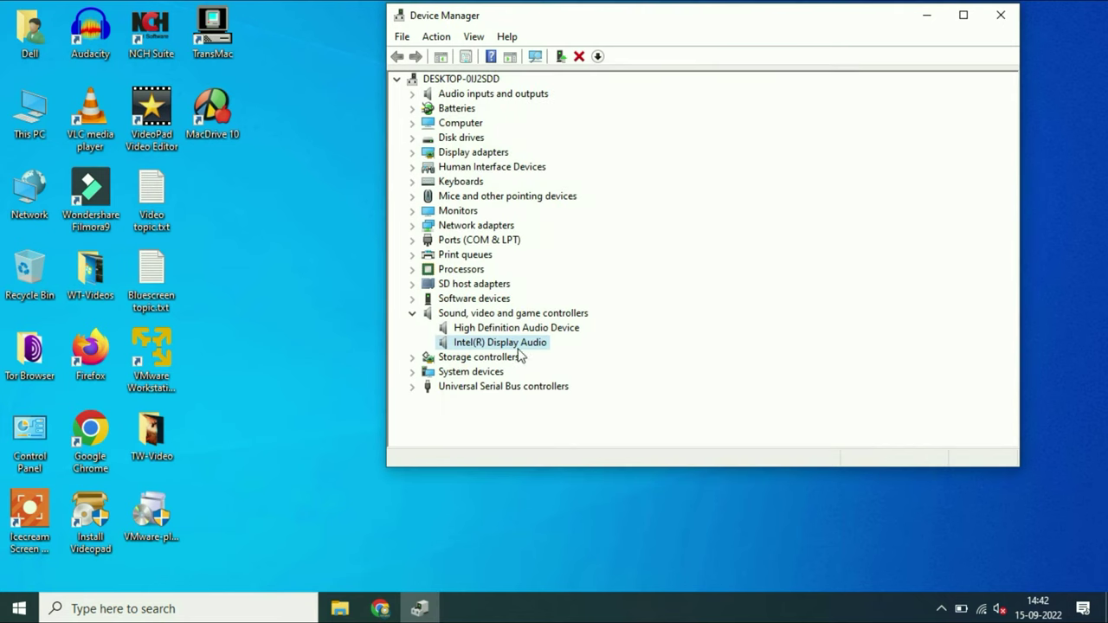
Install the Intel(R) Display Audio driver manually from the list of available drivers and close the update wizard.
{"action": "right_click", "coordinate": [520, 350]}
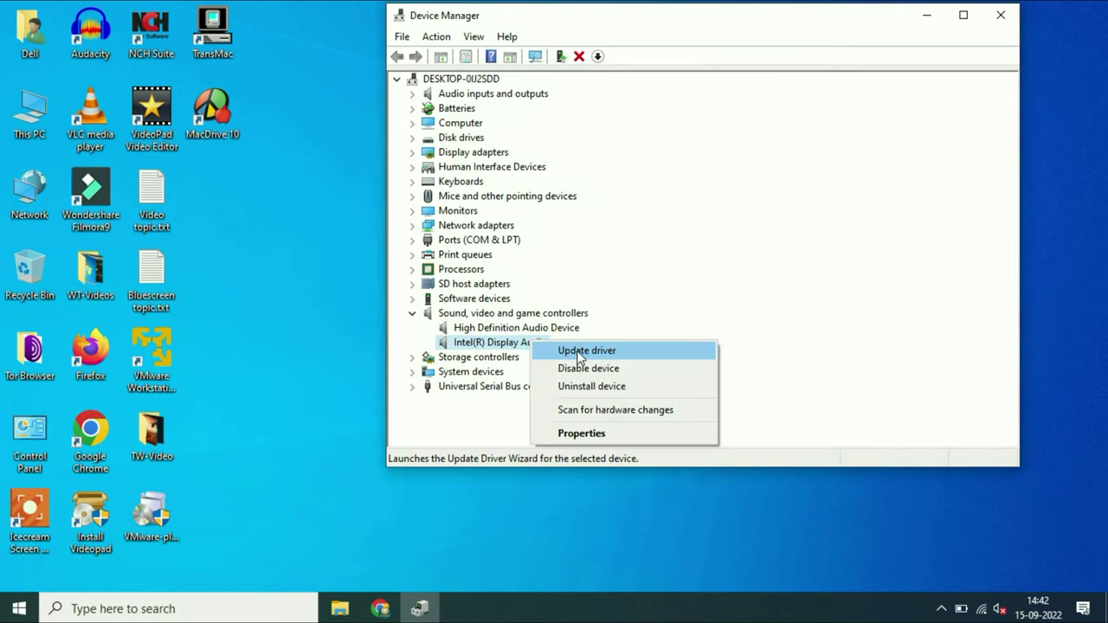
{"action": "left_click", "coordinate": [579, 358]}
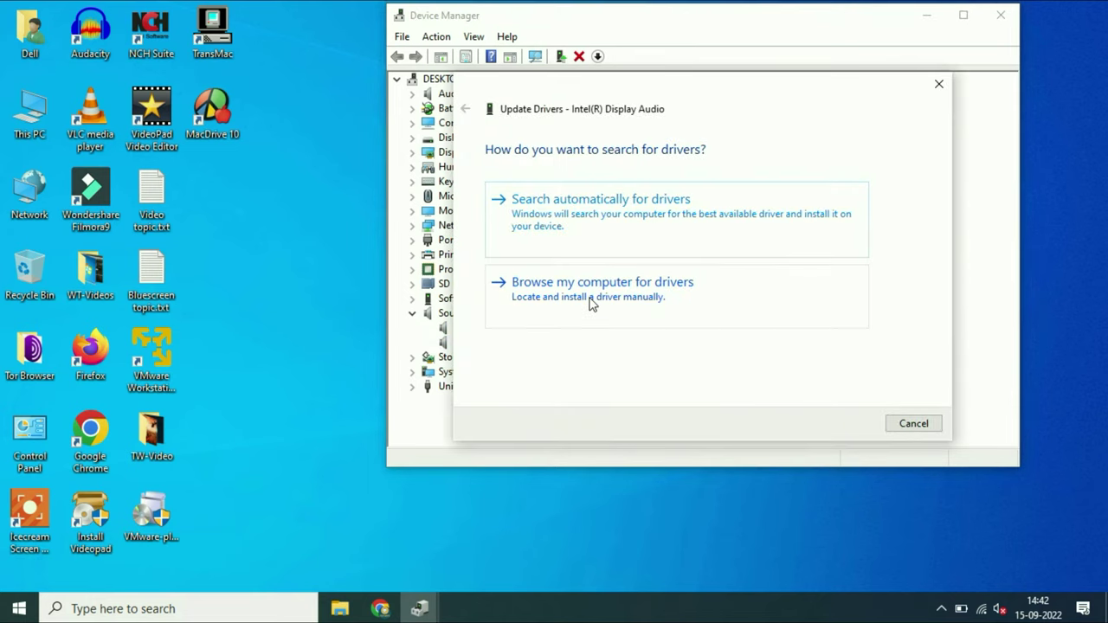
{"action": "left_click", "coordinate": [591, 303]}
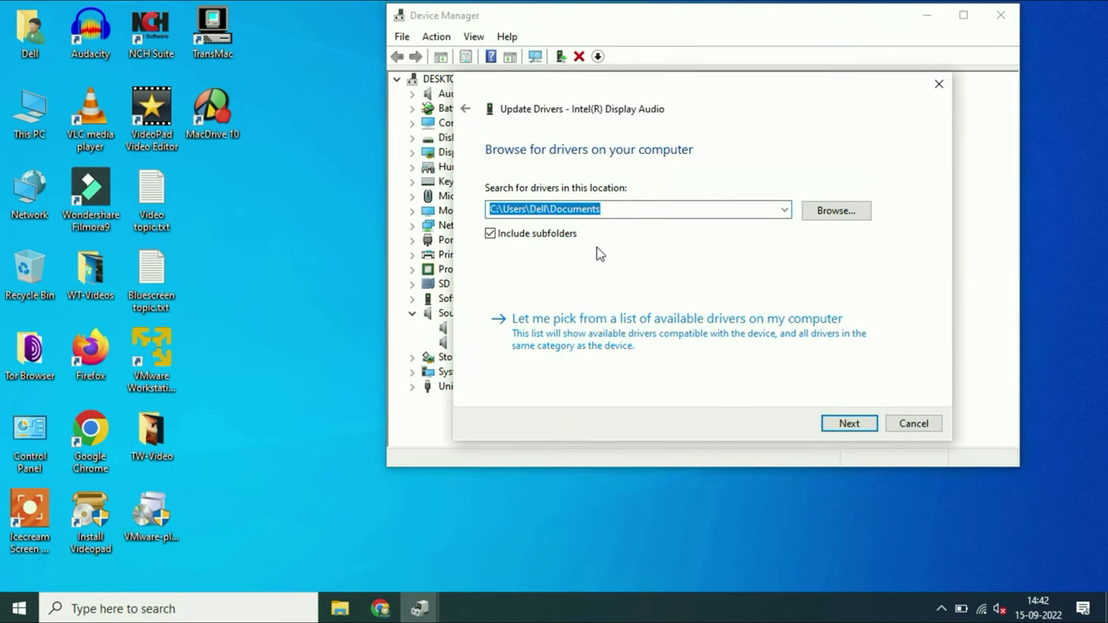
{"action": "left_click", "coordinate": [579, 333]}
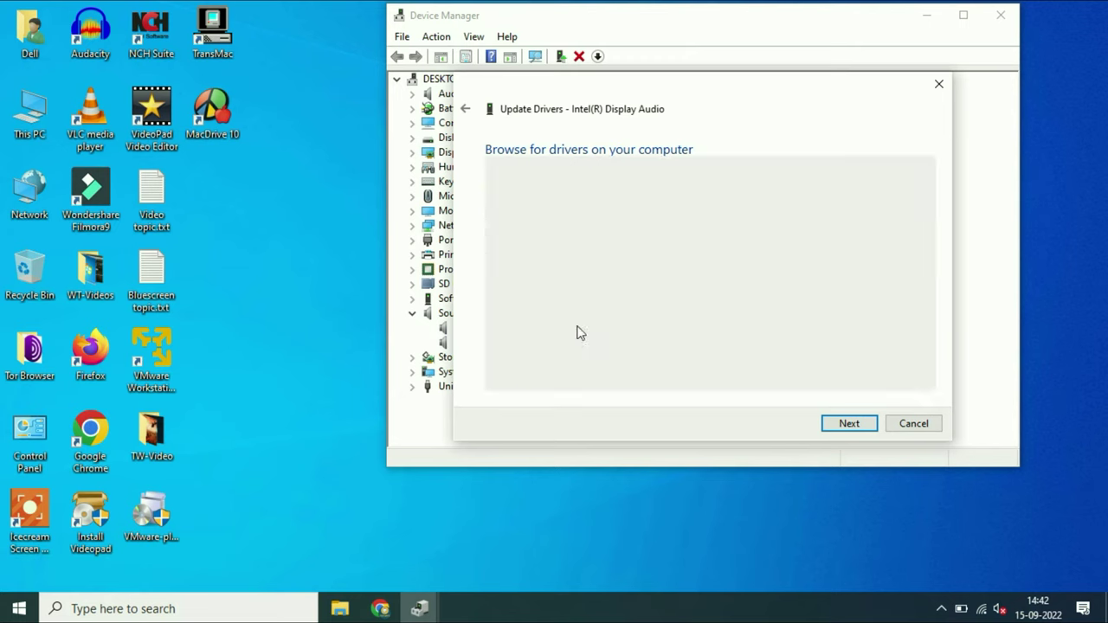
{"action": "left_click", "coordinate": [582, 301]}
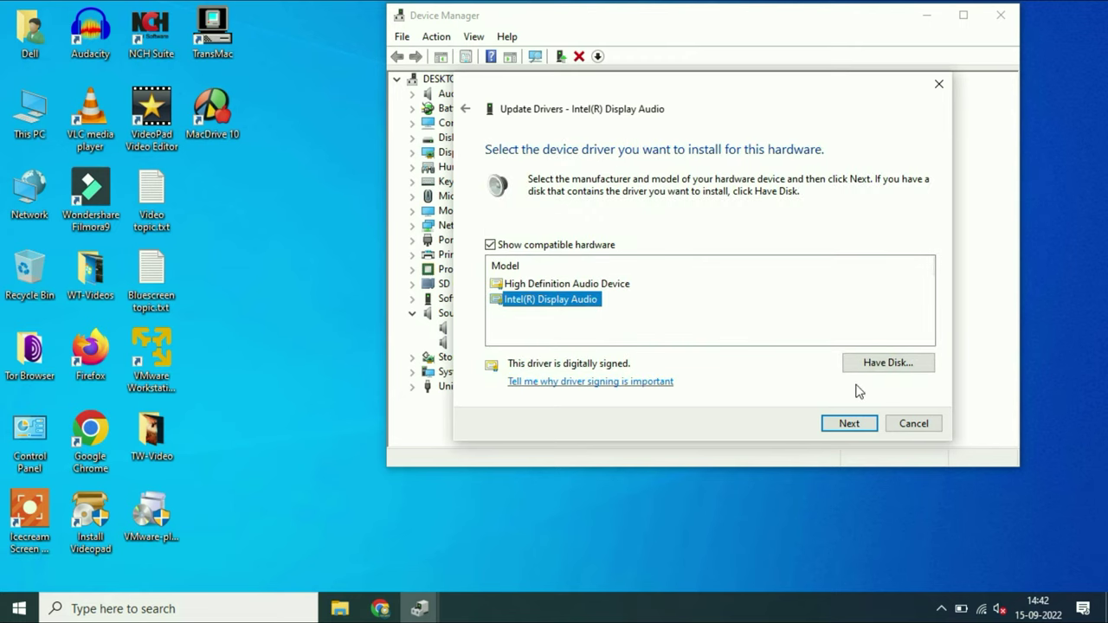
{"action": "left_click", "coordinate": [837, 429]}
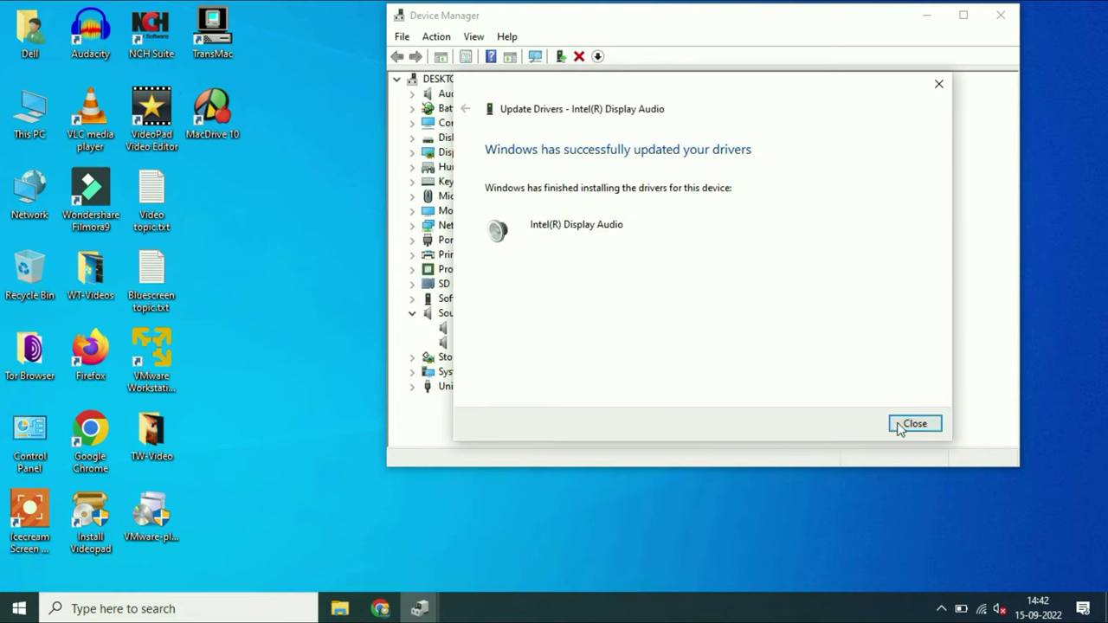
{"action": "left_click", "coordinate": [901, 426]}
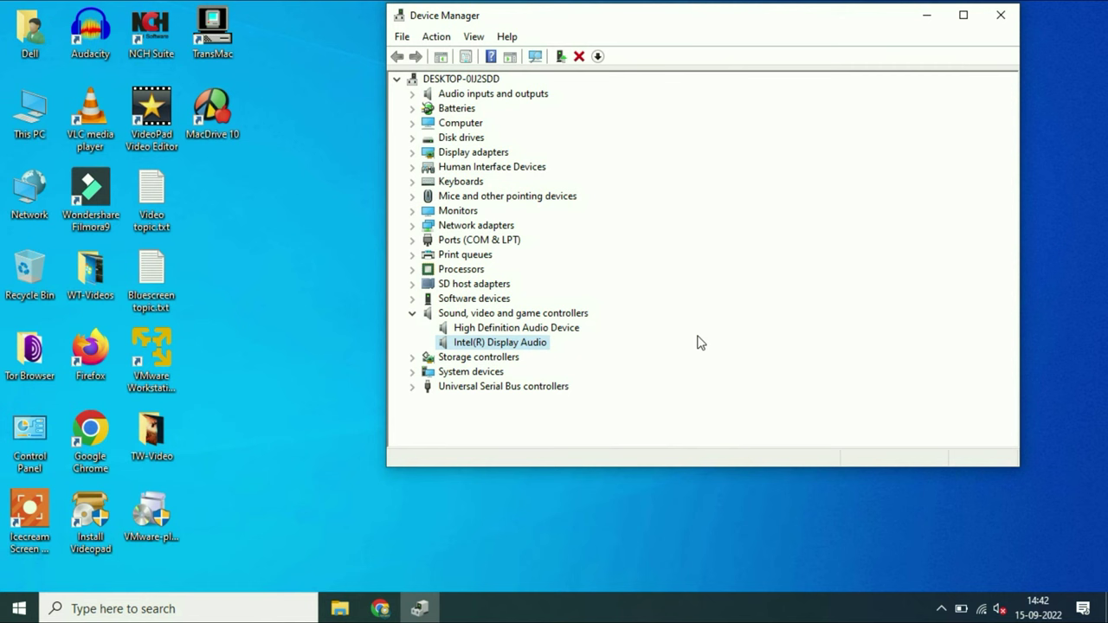
Bring up the uninstall confirmation for High Definition Audio Device and cancel it.
{"action": "left_click", "coordinate": [539, 330]}
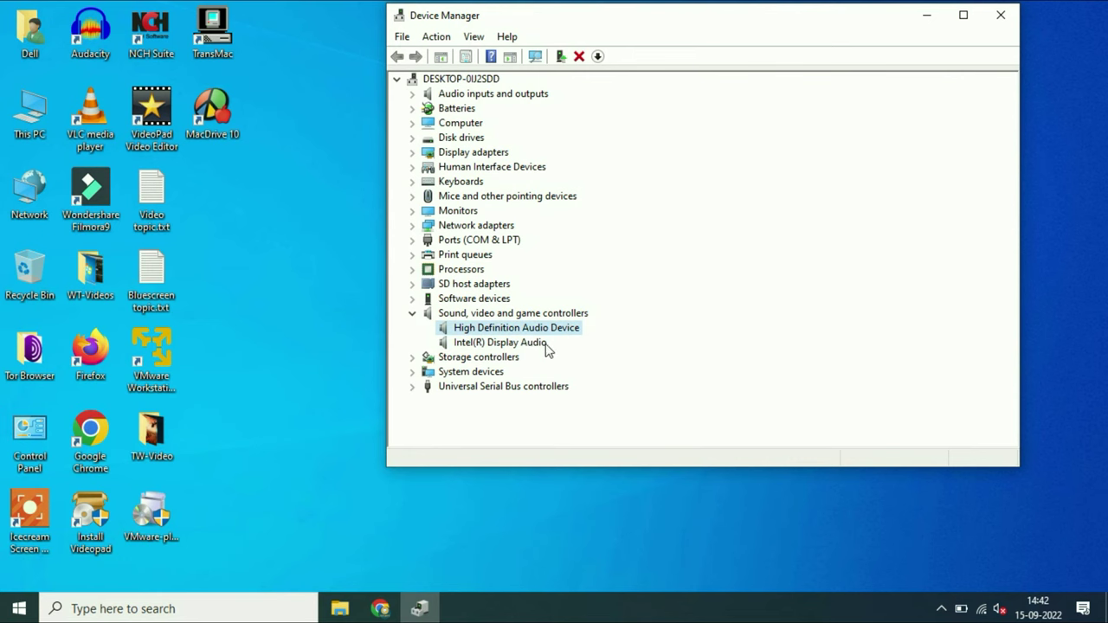
{"action": "right_click", "coordinate": [555, 336]}
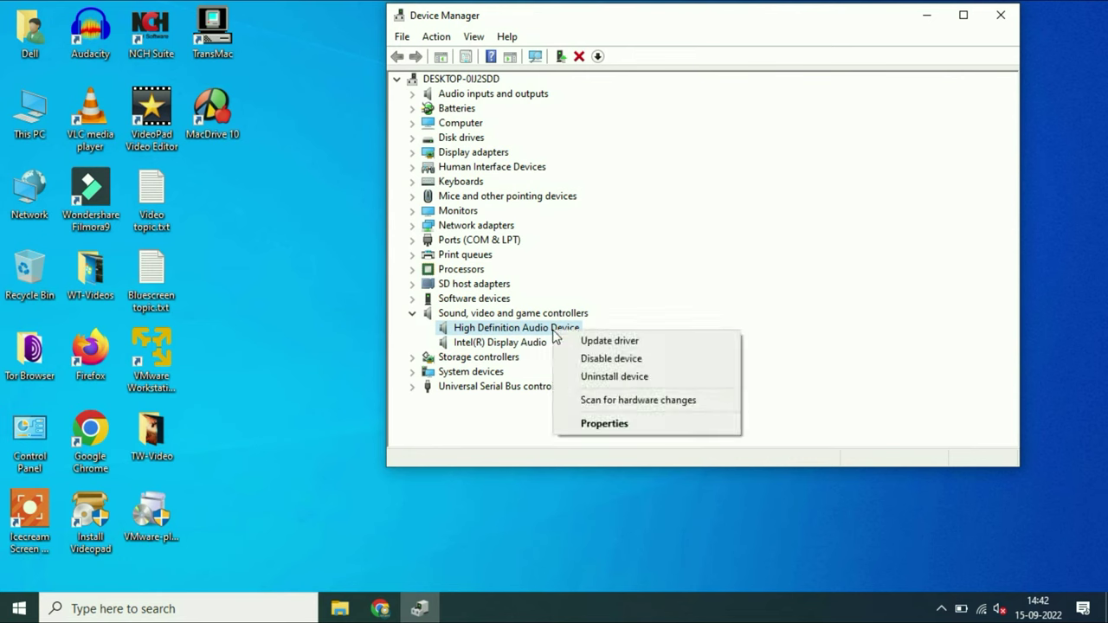
{"action": "left_click", "coordinate": [615, 378]}
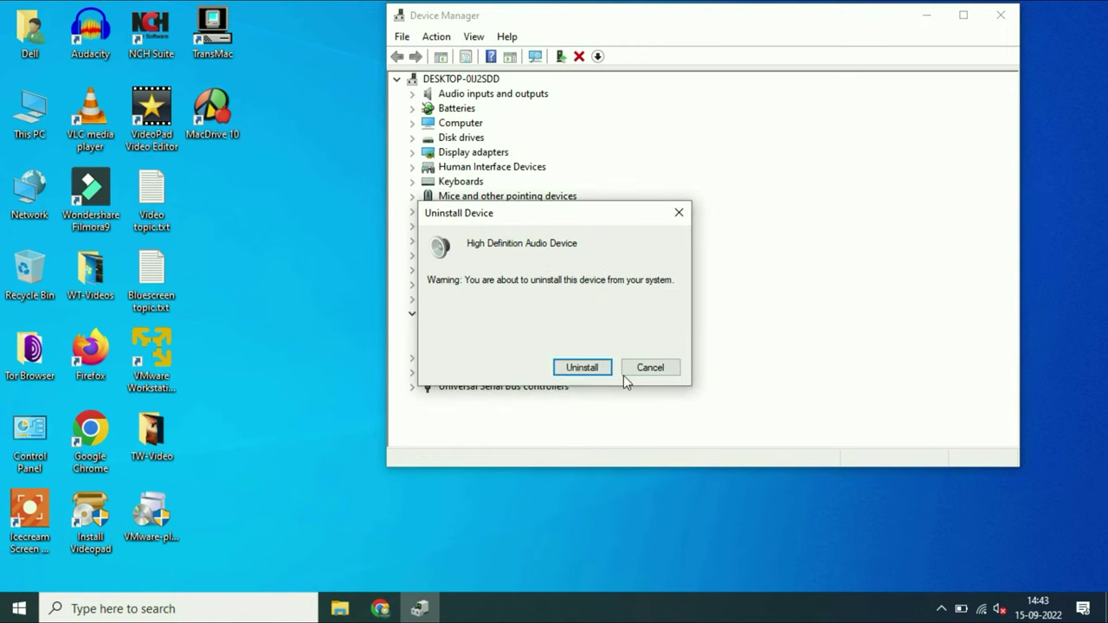
{"action": "left_click_drag", "start_coordinate": [549, 216], "coordinate": [713, 193]}
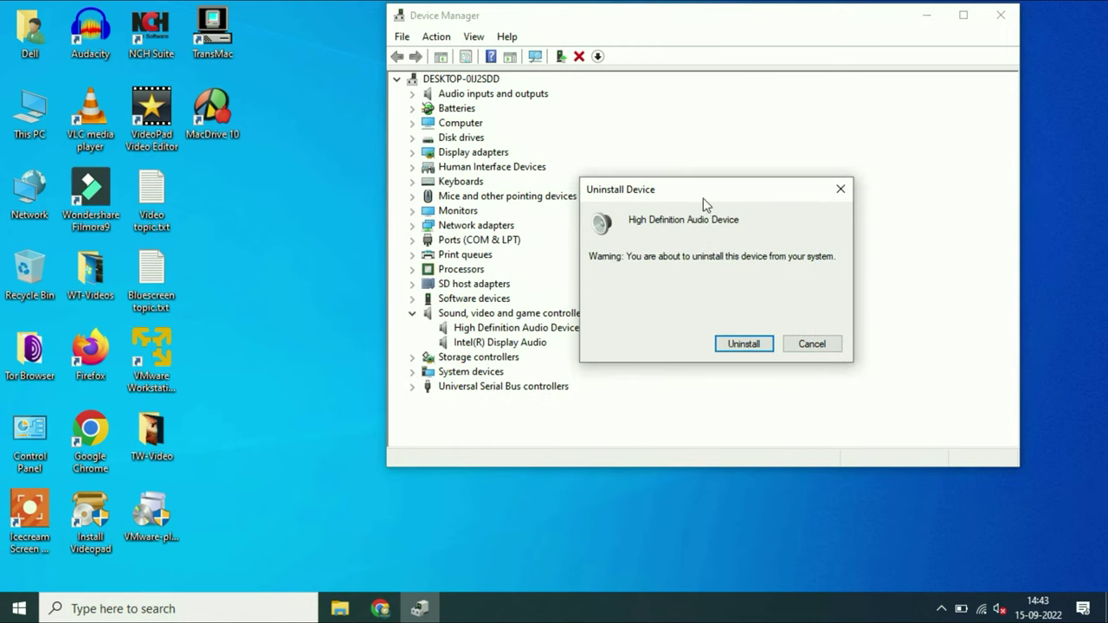
{"action": "left_click", "coordinate": [811, 344]}
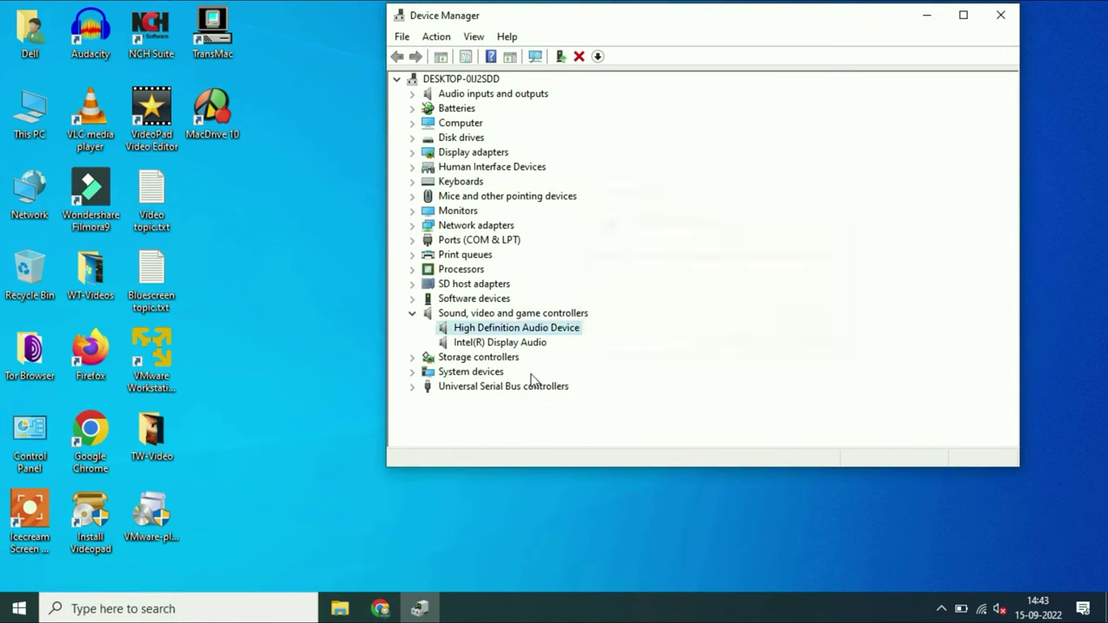
Bring up the uninstall confirmation for Intel(R) Display Audio and cancel it.
{"action": "left_click", "coordinate": [524, 343]}
{"action": "right_click", "coordinate": [524, 345]}
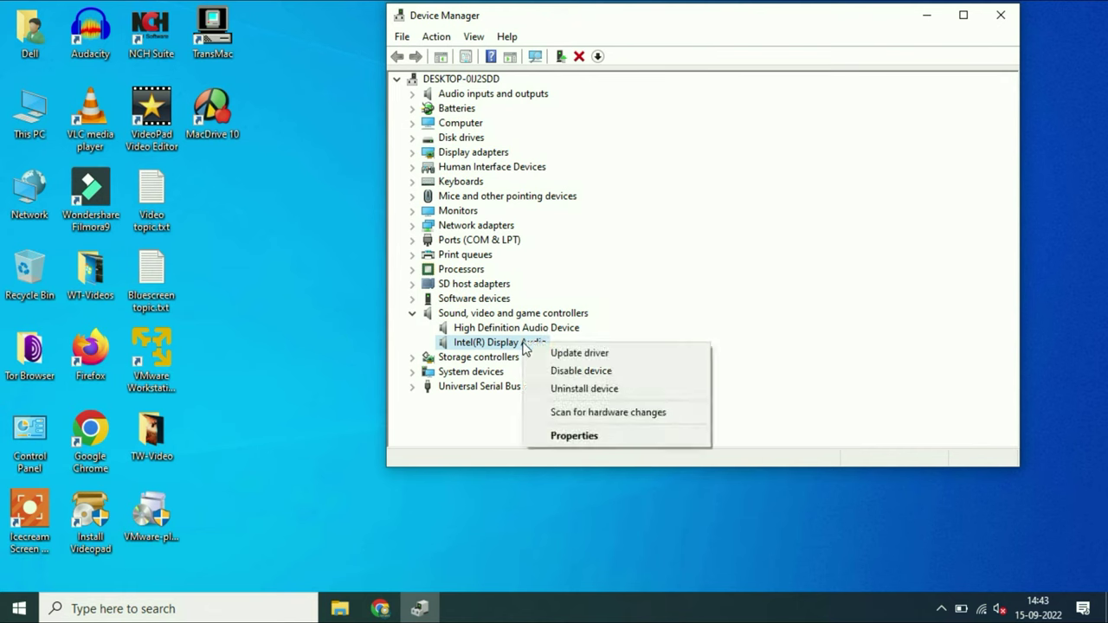
{"action": "left_click", "coordinate": [586, 388]}
{"action": "left_click_drag", "start_coordinate": [572, 218], "coordinate": [706, 183]}
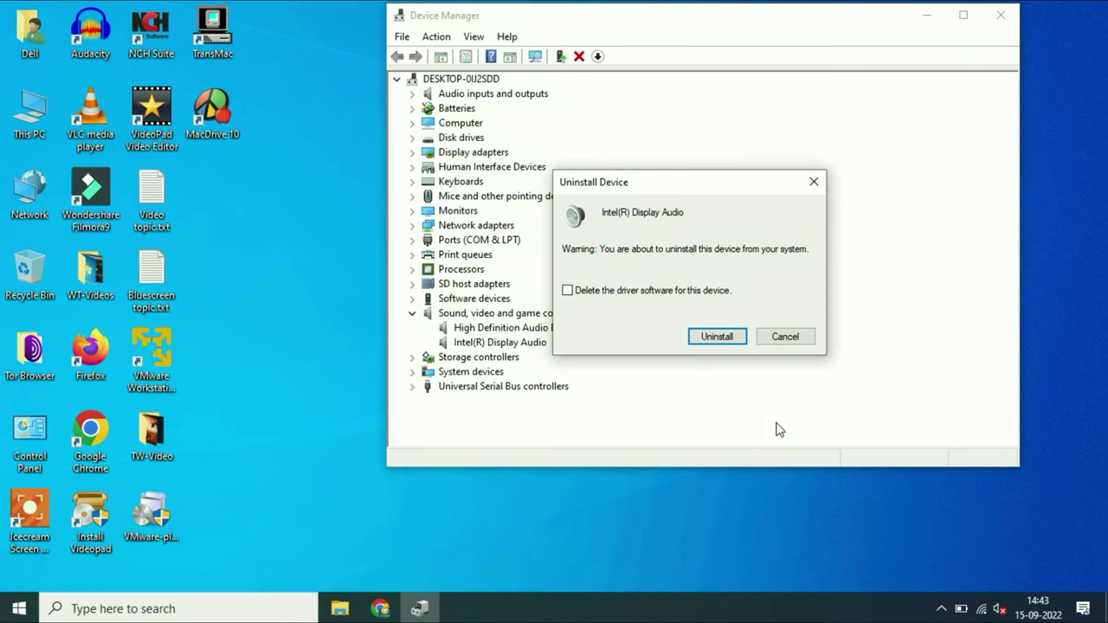
{"action": "left_click", "coordinate": [784, 337]}
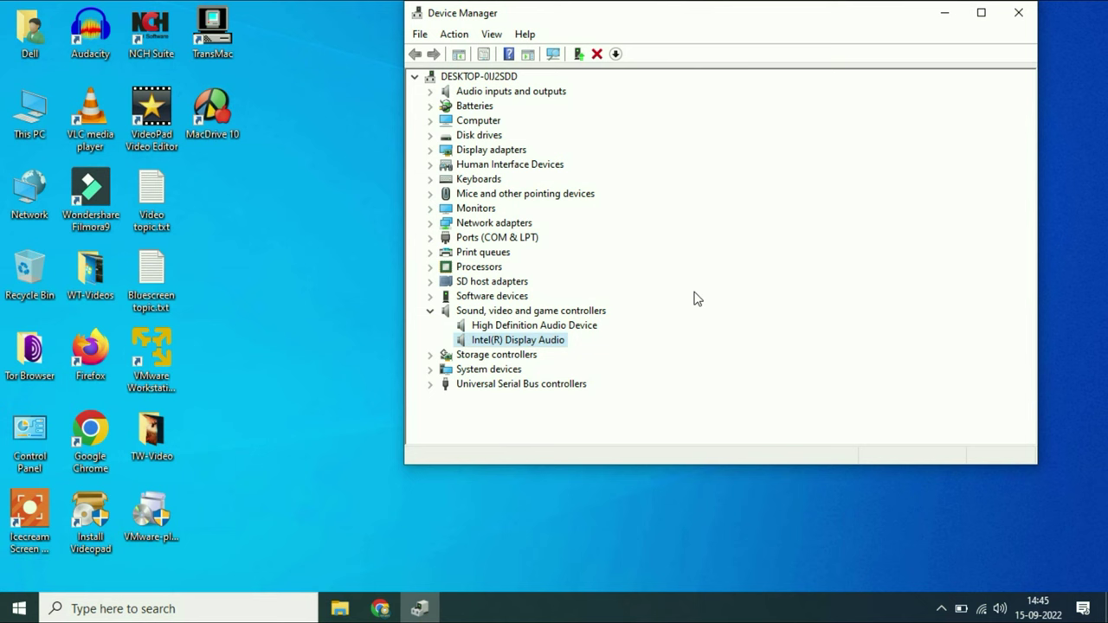
Close Device Manager and open the list of playback devices in the Windows Sound dialog.
{"action": "left_click", "coordinate": [1012, 14]}
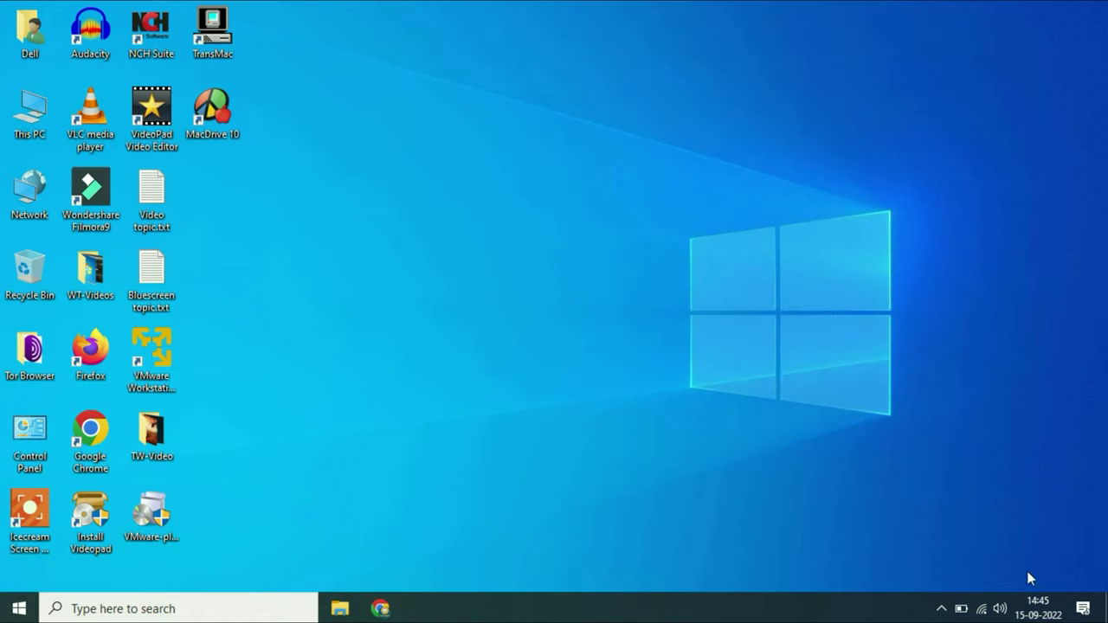
{"action": "right_click", "coordinate": [1000, 609]}
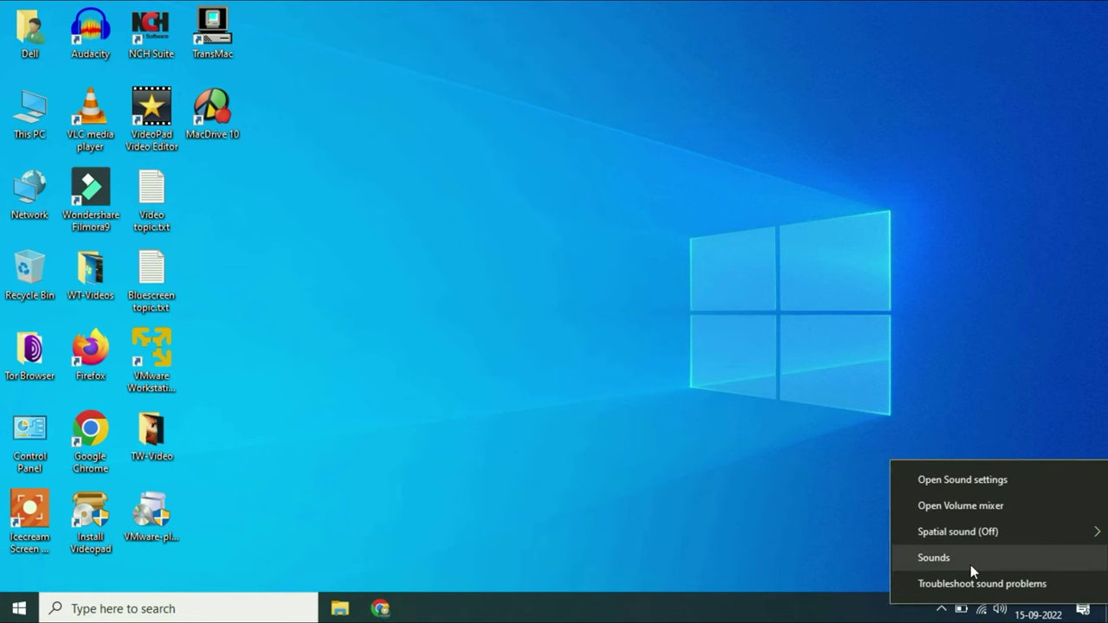
{"action": "left_click", "coordinate": [971, 563]}
{"action": "left_click_drag", "start_coordinate": [225, 40], "coordinate": [619, 39]}
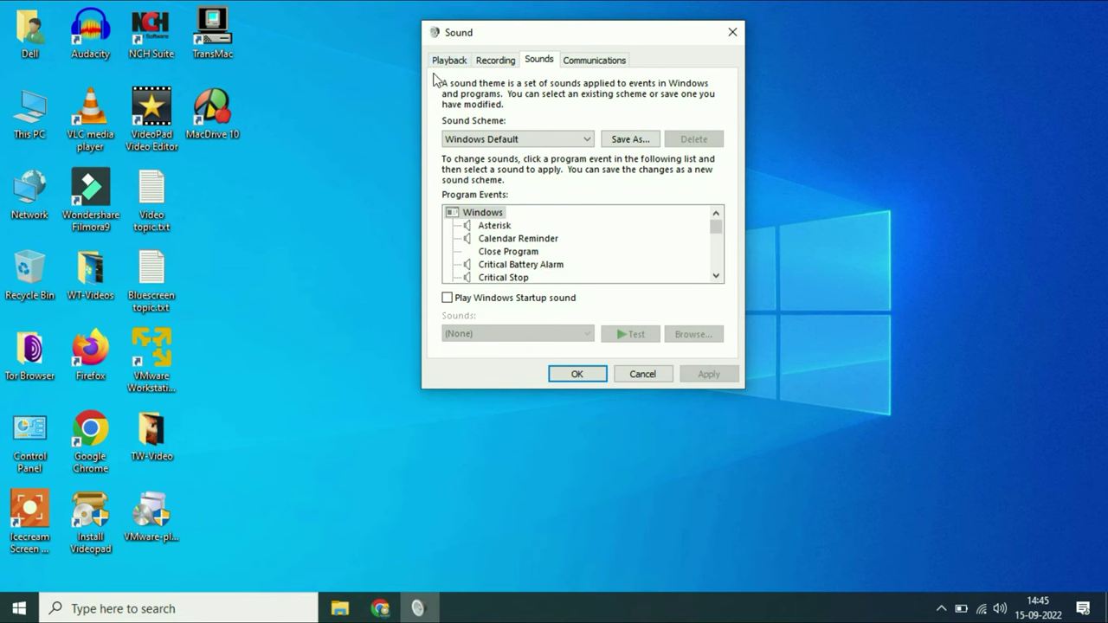
{"action": "left_click", "coordinate": [448, 61]}
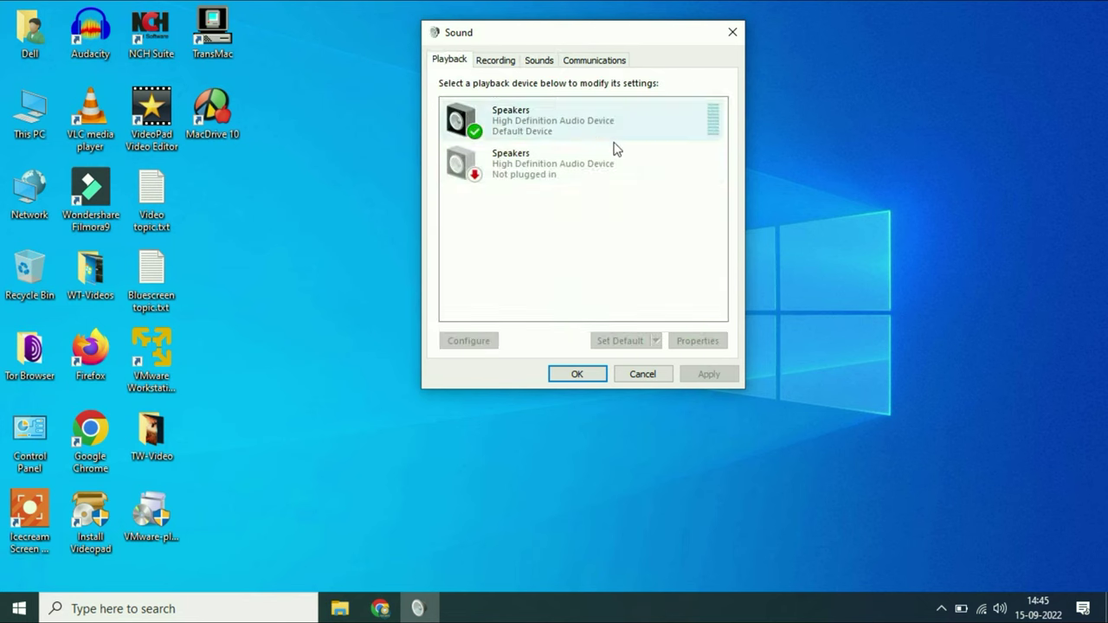
Play a test sound on the default Speakers playback device.
{"action": "left_click", "coordinate": [548, 119]}
{"action": "right_click", "coordinate": [548, 116]}
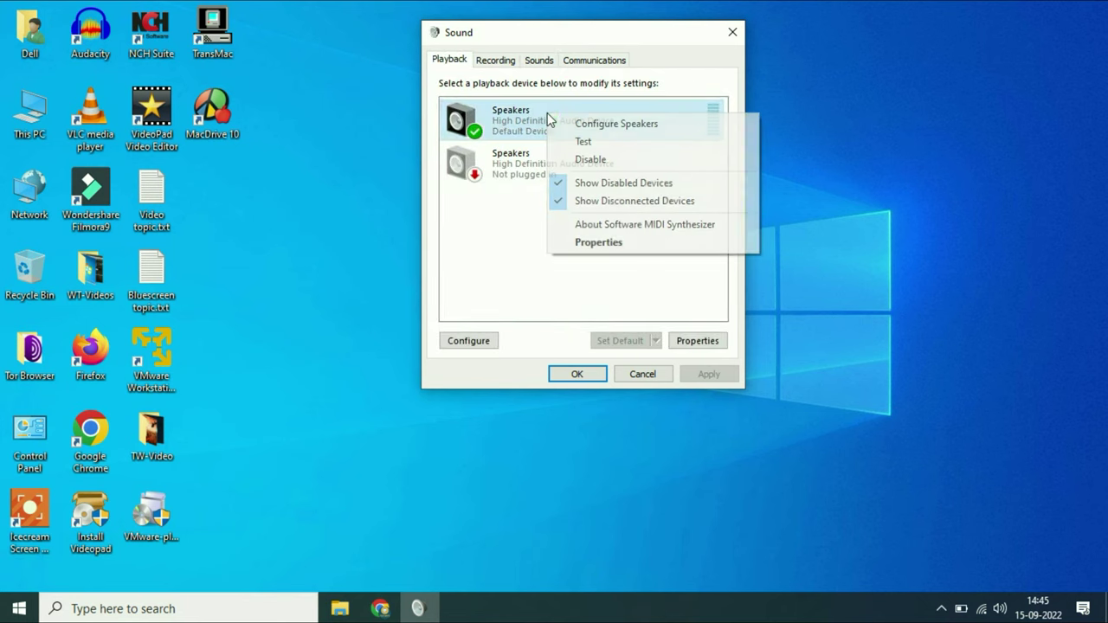
{"action": "left_click", "coordinate": [584, 142]}
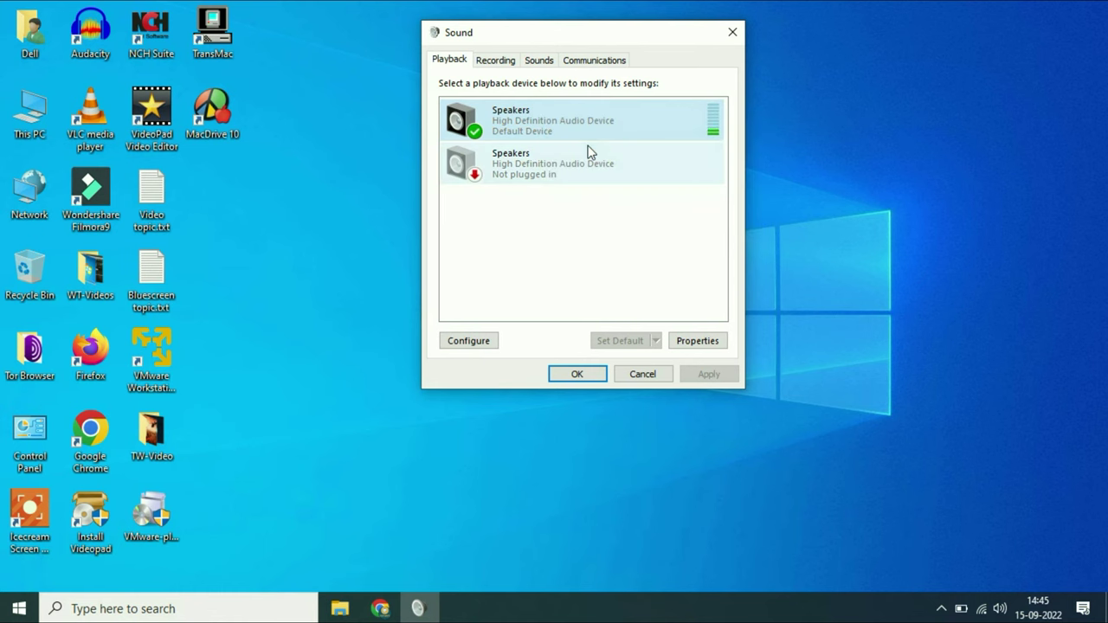
Open the default Speakers' properties and restore the enhancement settings to their defaults.
{"action": "double_click", "coordinate": [524, 111]}
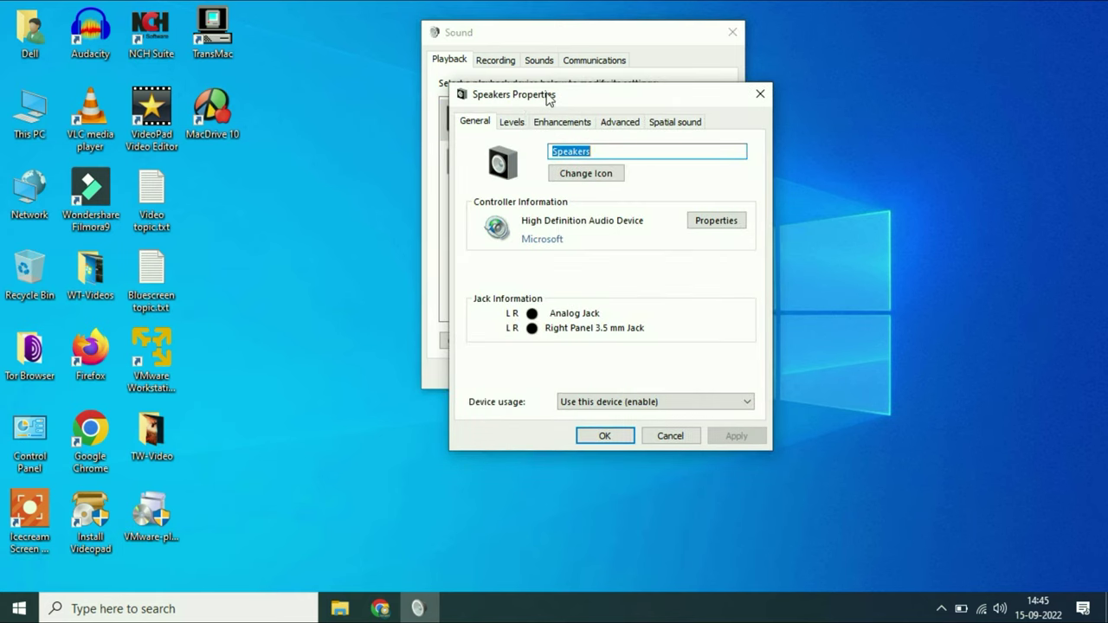
{"action": "left_click_drag", "start_coordinate": [545, 98], "coordinate": [615, 90]}
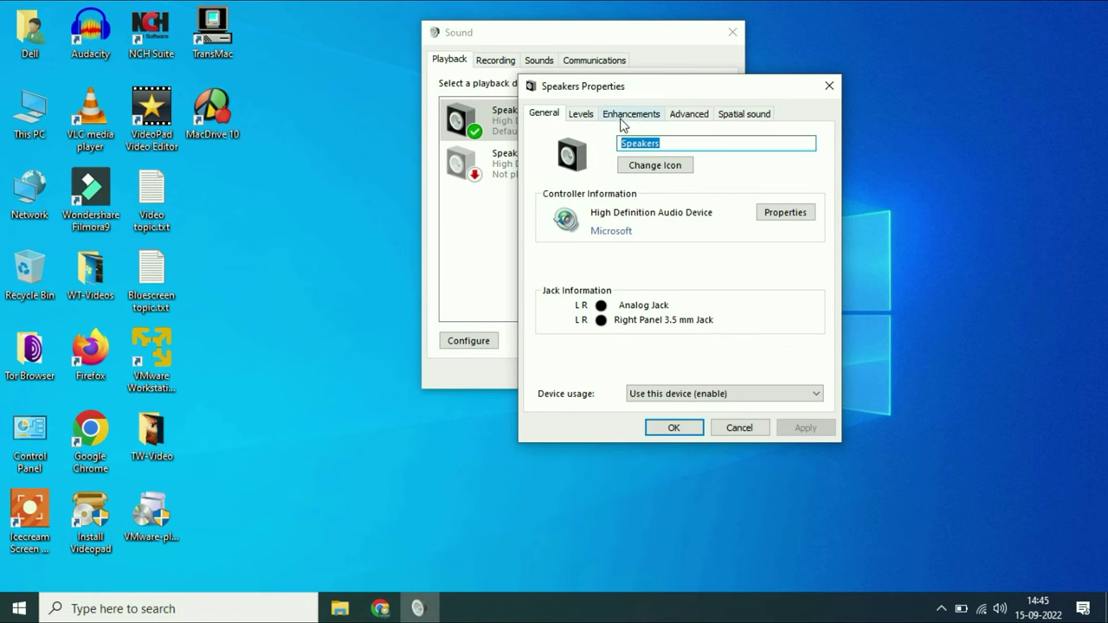
{"action": "left_click", "coordinate": [632, 114]}
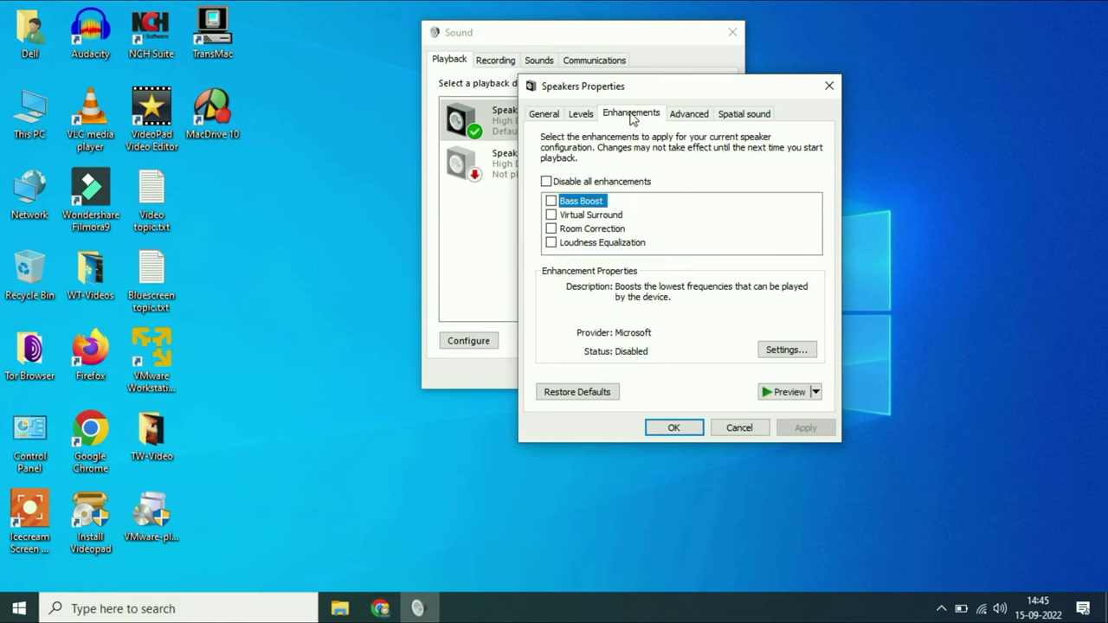
{"action": "left_click", "coordinate": [578, 398]}
{"action": "left_click", "coordinate": [578, 395]}
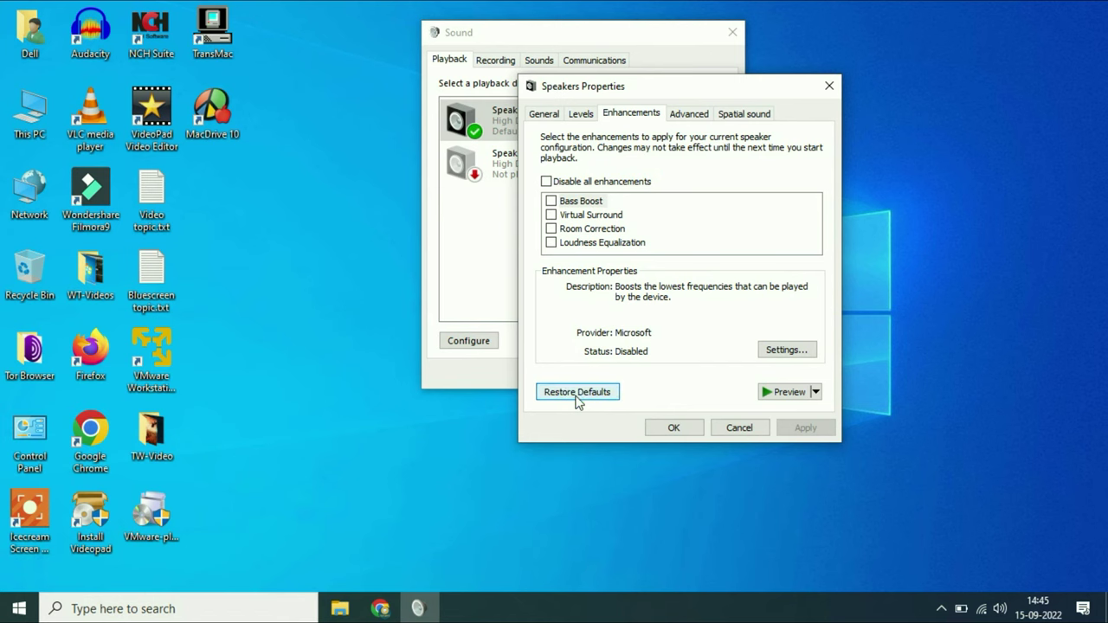
Restore the Speakers' advanced and spatial sound settings to their defaults and apply the changes.
{"action": "left_click", "coordinate": [685, 114]}
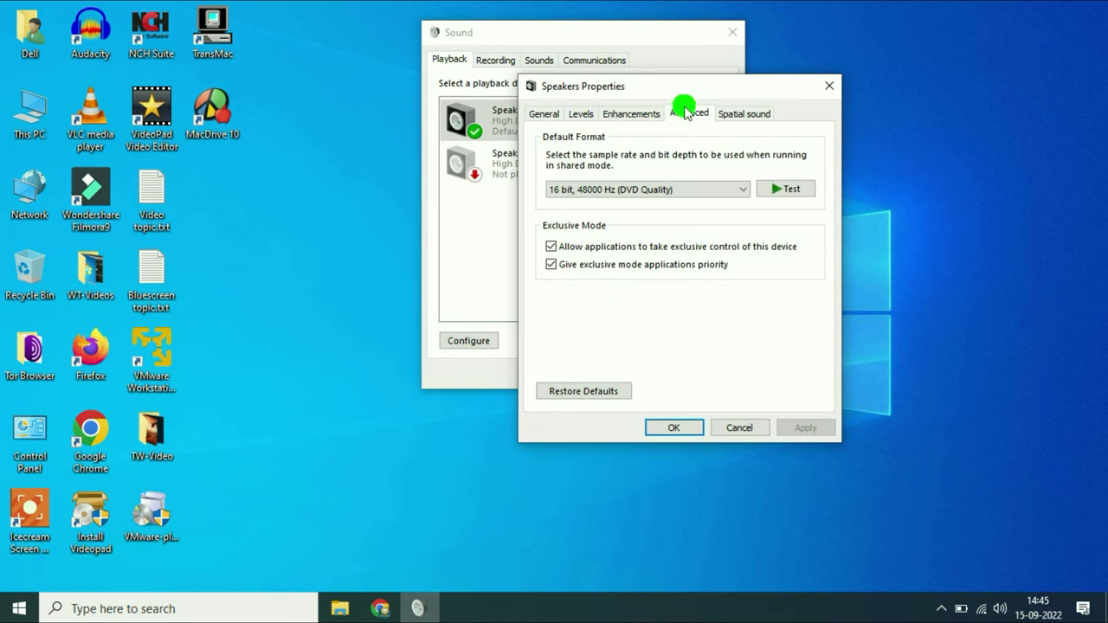
{"action": "left_click", "coordinate": [572, 395]}
{"action": "left_click", "coordinate": [744, 113]}
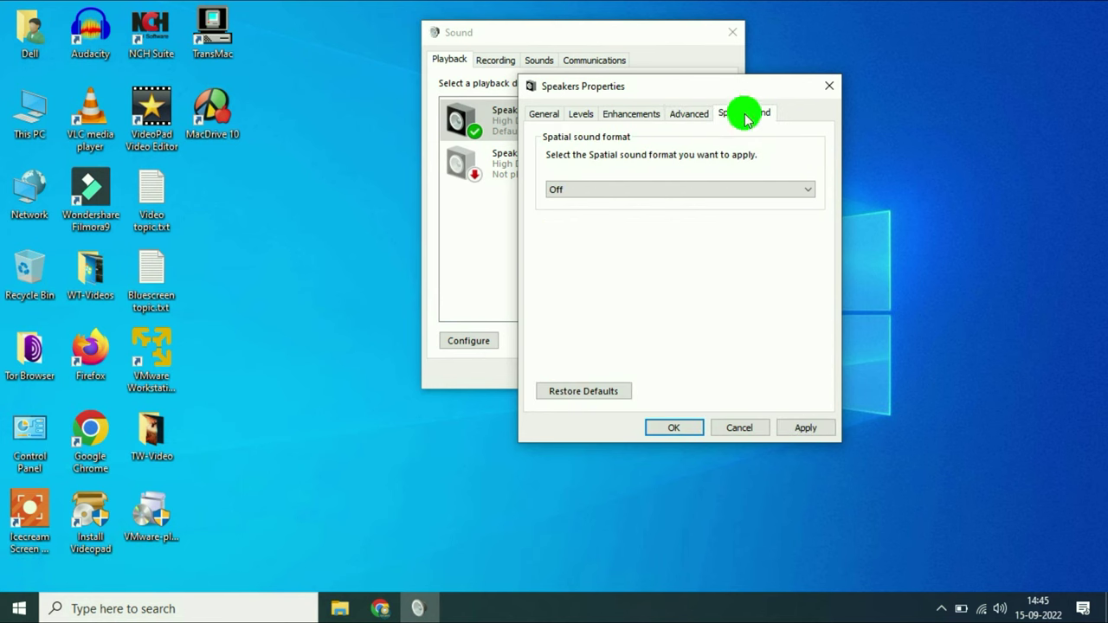
{"action": "left_click", "coordinate": [582, 391]}
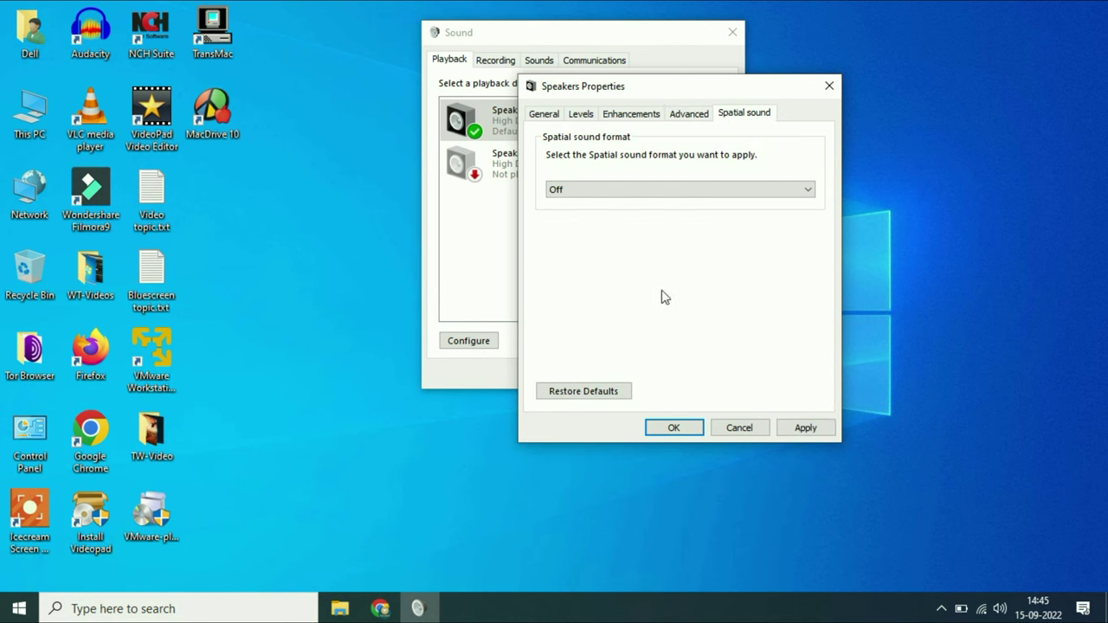
{"action": "left_click", "coordinate": [805, 428]}
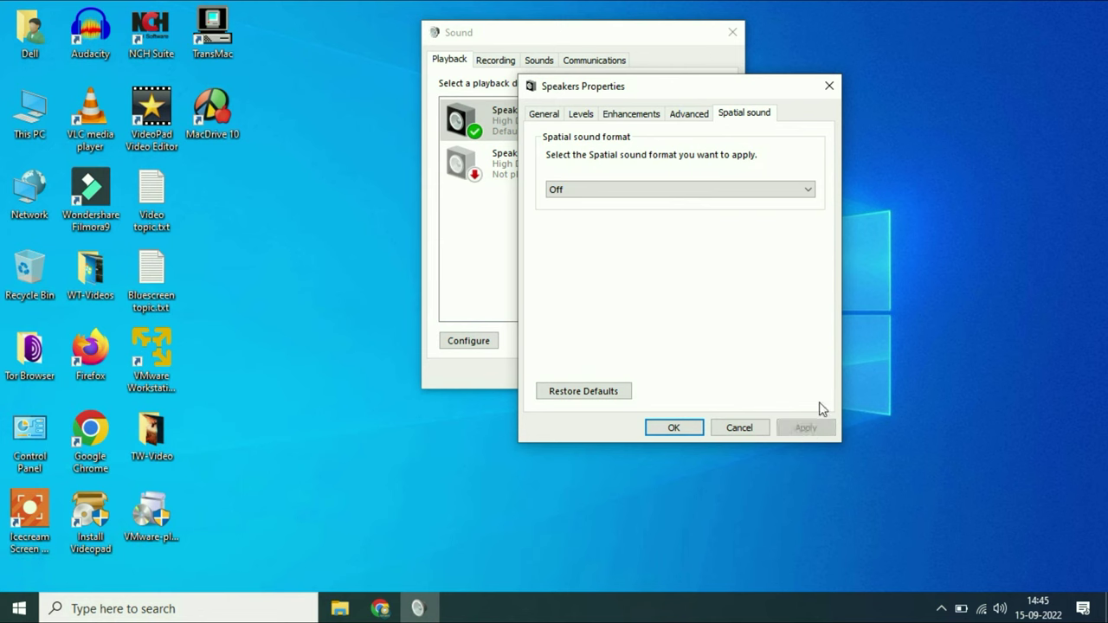
Set the Speakers/Headphone level to 100, then confirm and close the Speakers properties and Sound dialogs.
{"action": "left_click", "coordinate": [582, 115]}
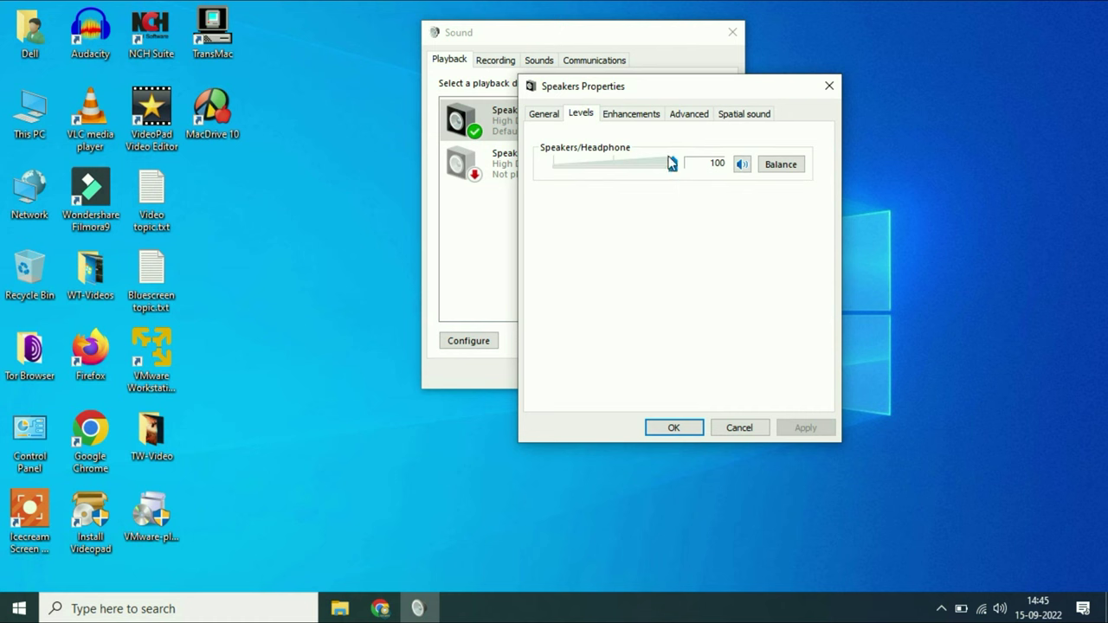
{"action": "mouse_move", "coordinate": [670, 165]}
{"action": "left_mouse_down"}
{"action": "mouse_move", "coordinate": [630, 168]}
{"action": "mouse_move", "coordinate": [668, 171]}
{"action": "mouse_move", "coordinate": [621, 191]}
{"action": "mouse_move", "coordinate": [675, 184]}
{"action": "left_mouse_up"}
{"action": "left_click", "coordinate": [677, 426]}
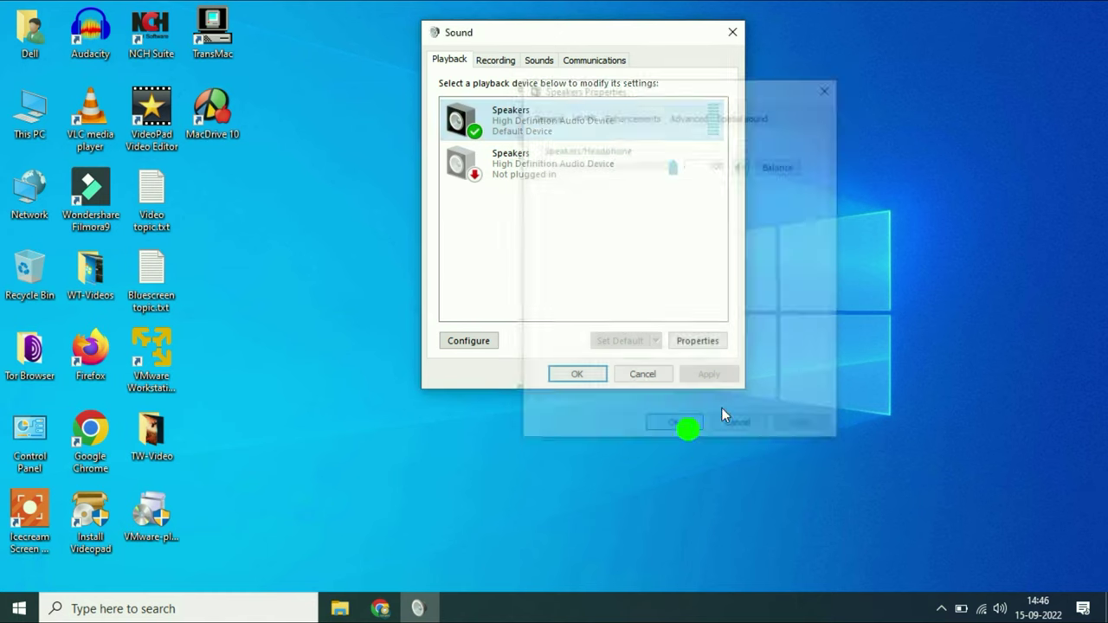
{"action": "left_click", "coordinate": [585, 377]}
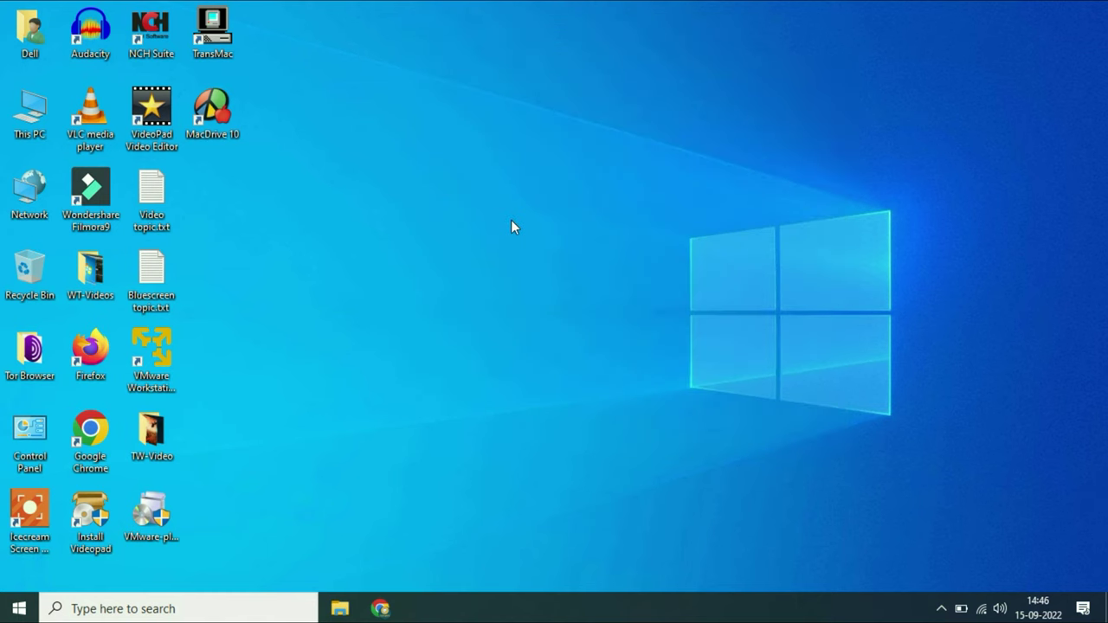
Switch to Firefox and search Google for "dell driver download".
{"action": "double_click", "coordinate": [89, 352]}
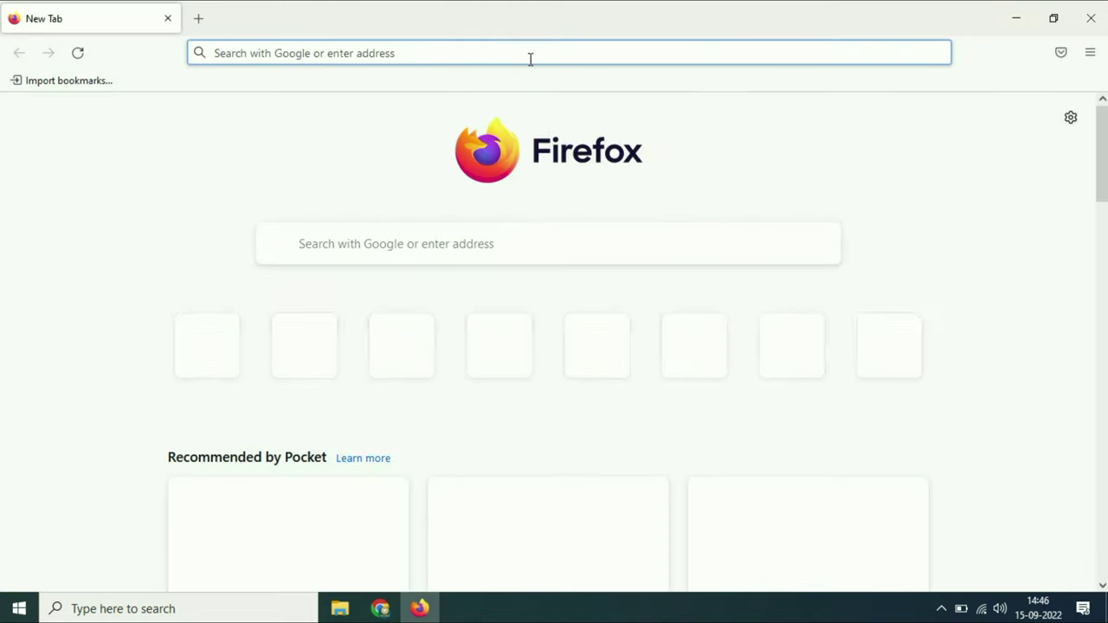
{"action": "left_click", "coordinate": [534, 53]}
{"action": "type", "text": "dell"}
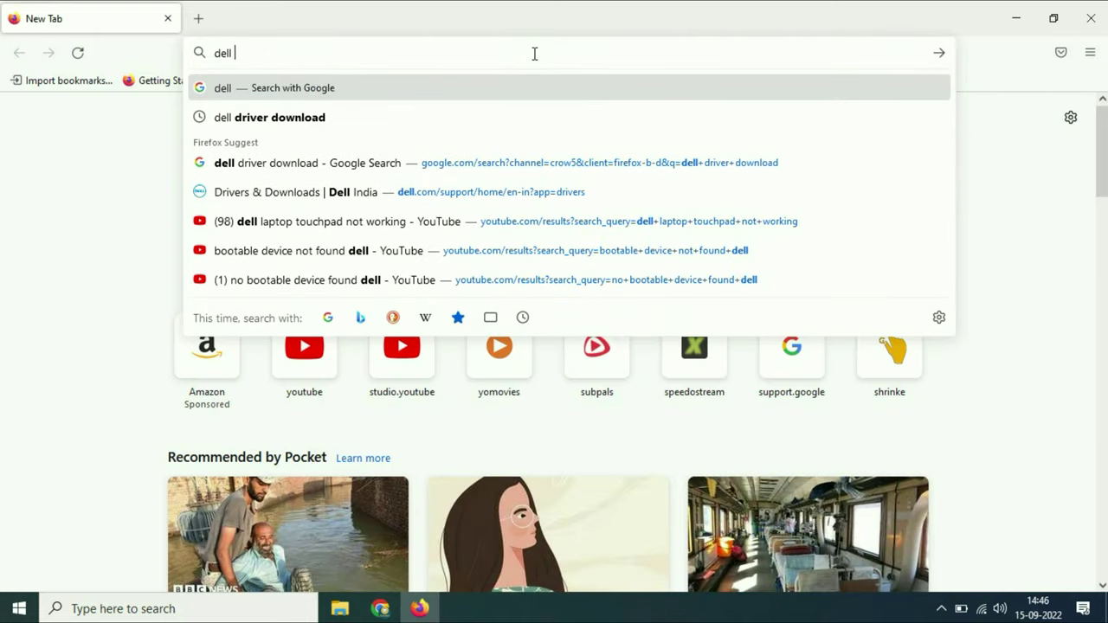
{"action": "left_click", "coordinate": [386, 121]}
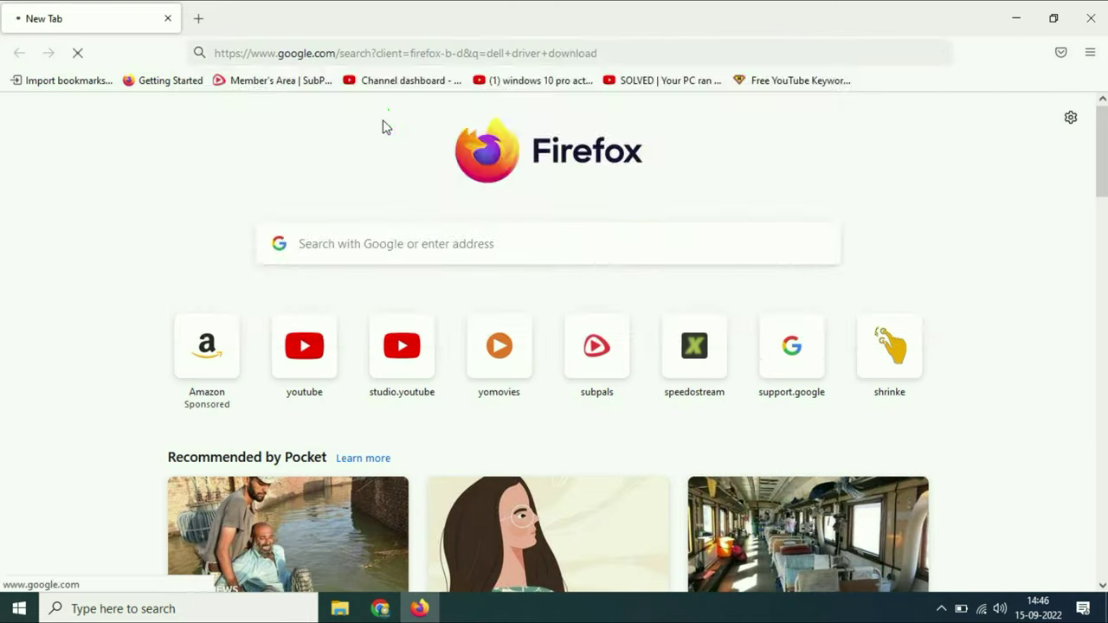
Open Dell's Drivers & Downloads support page from the search results and activate the product identifier field.
{"action": "left_click", "coordinate": [259, 252]}
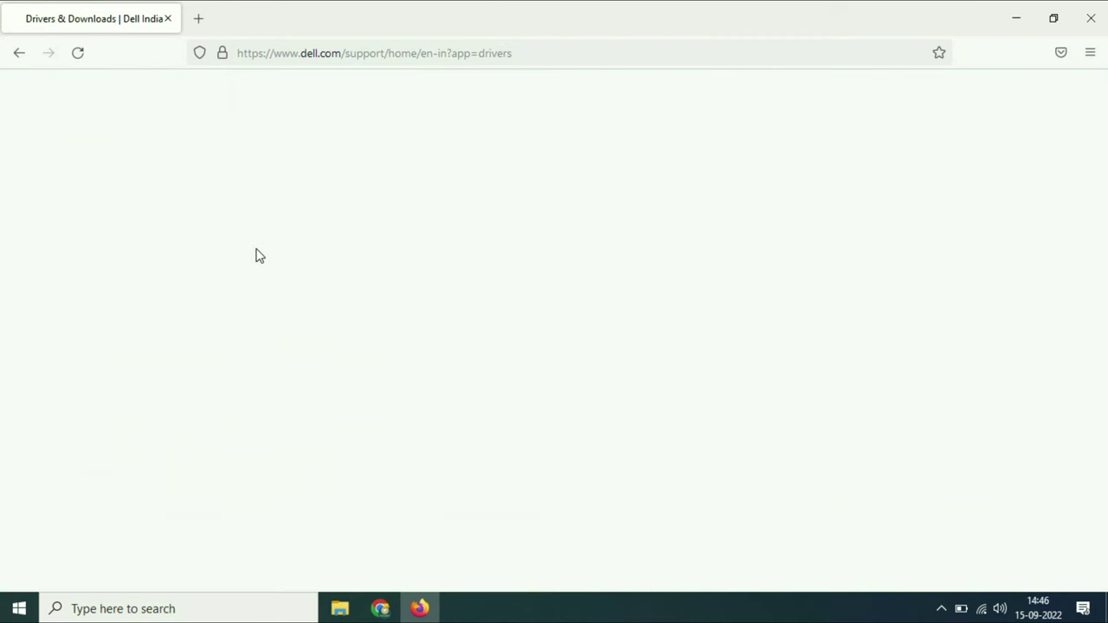
{"action": "left_click", "coordinate": [296, 394]}
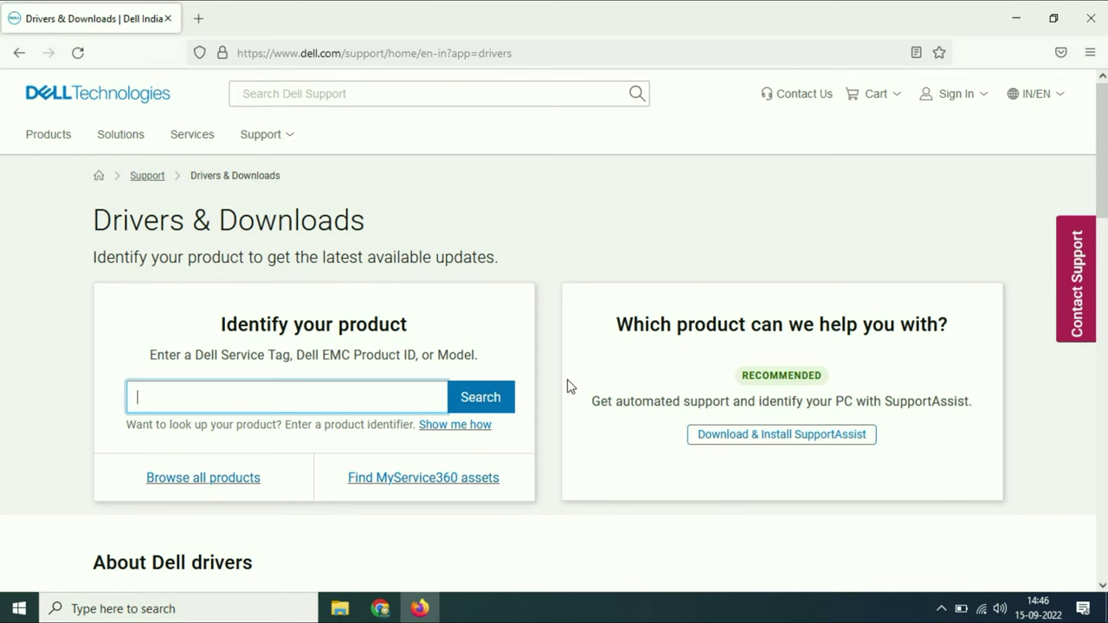
Search Google for "hp driver download" in a new tab and open HP Support's Software and Drivers page.
{"action": "left_click", "coordinate": [198, 18]}
{"action": "type", "text": "hp"}
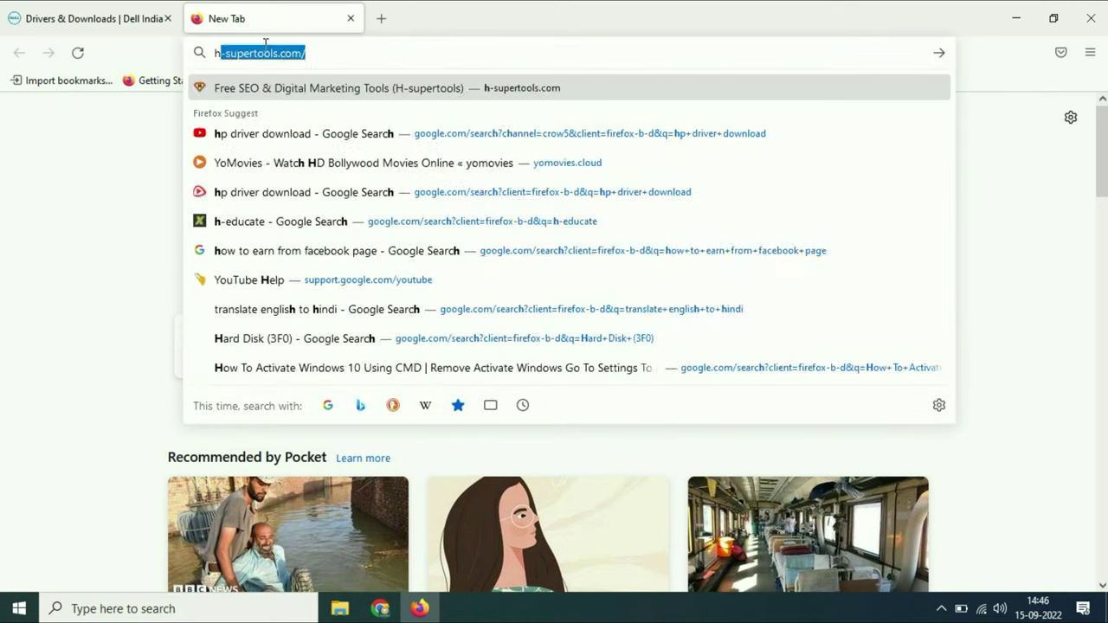
{"action": "left_click", "coordinate": [301, 114]}
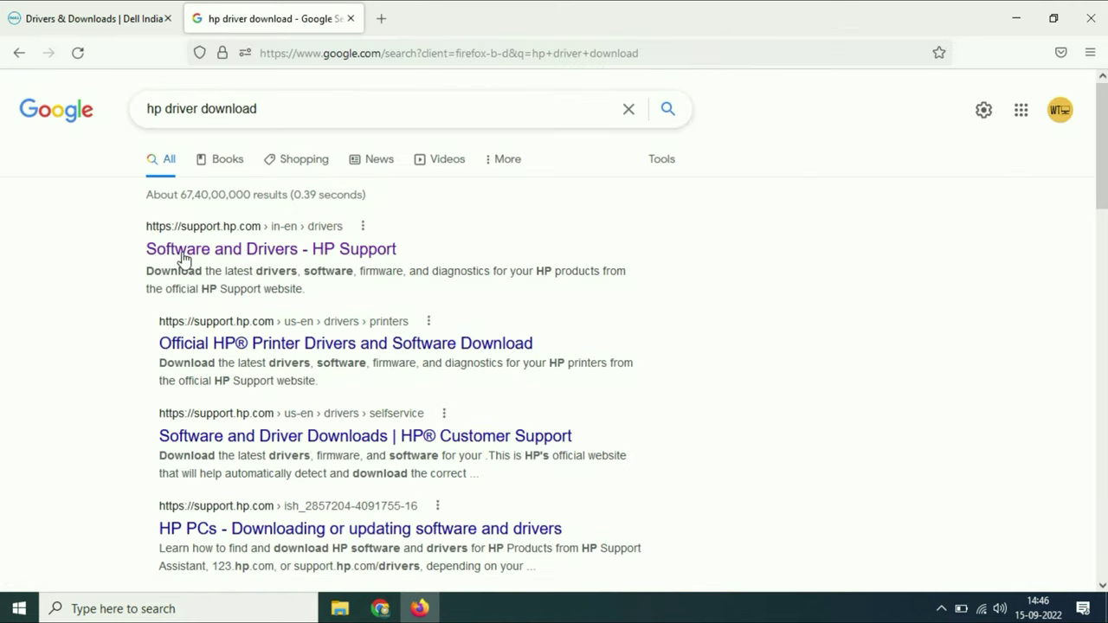
{"action": "left_click", "coordinate": [205, 250]}
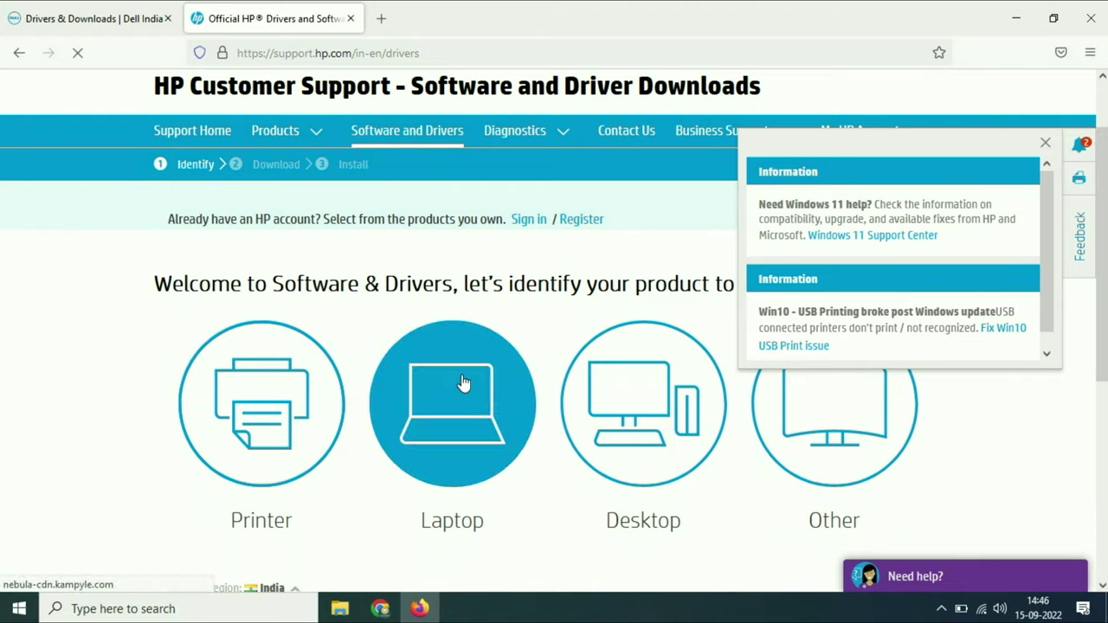
Choose Laptop as the HP product type and activate the serial number field, ending with the browser minimized.
{"action": "left_click", "coordinate": [460, 389]}
{"action": "scroll", "coordinate": [467, 297], "scroll_direction": "down", "scroll_amount": 2}
{"action": "left_click", "coordinate": [322, 318]}
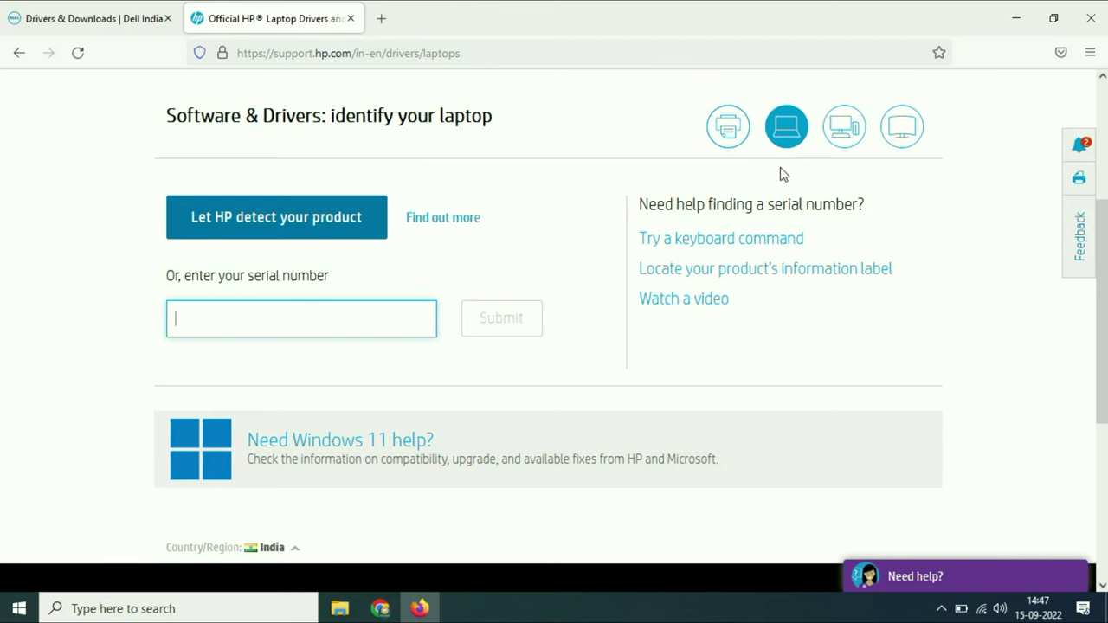
{"action": "left_click", "coordinate": [1006, 18]}
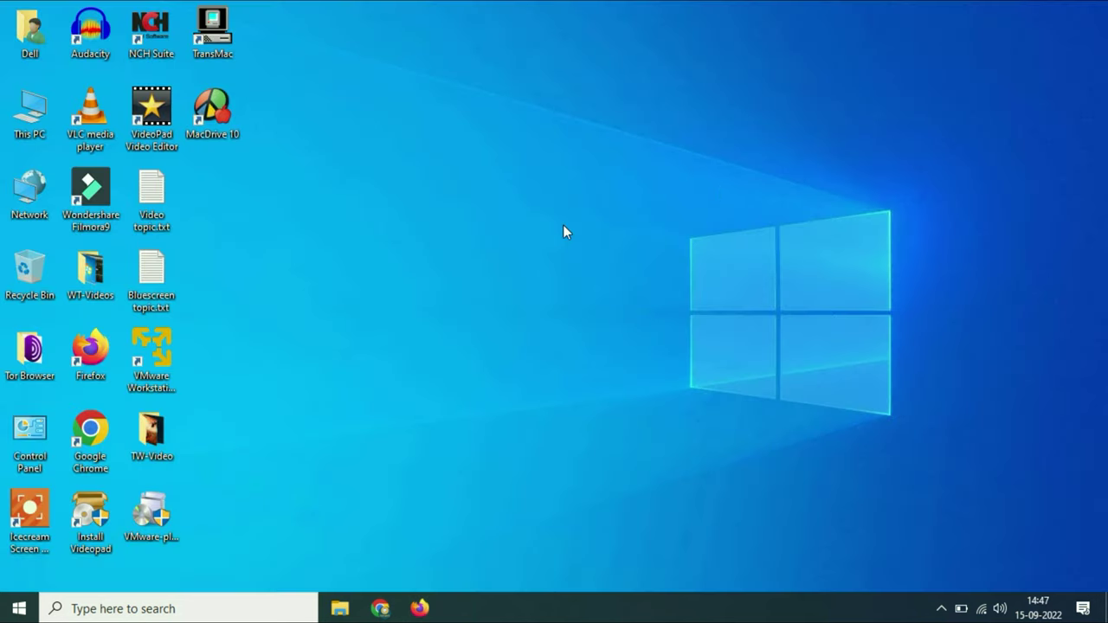